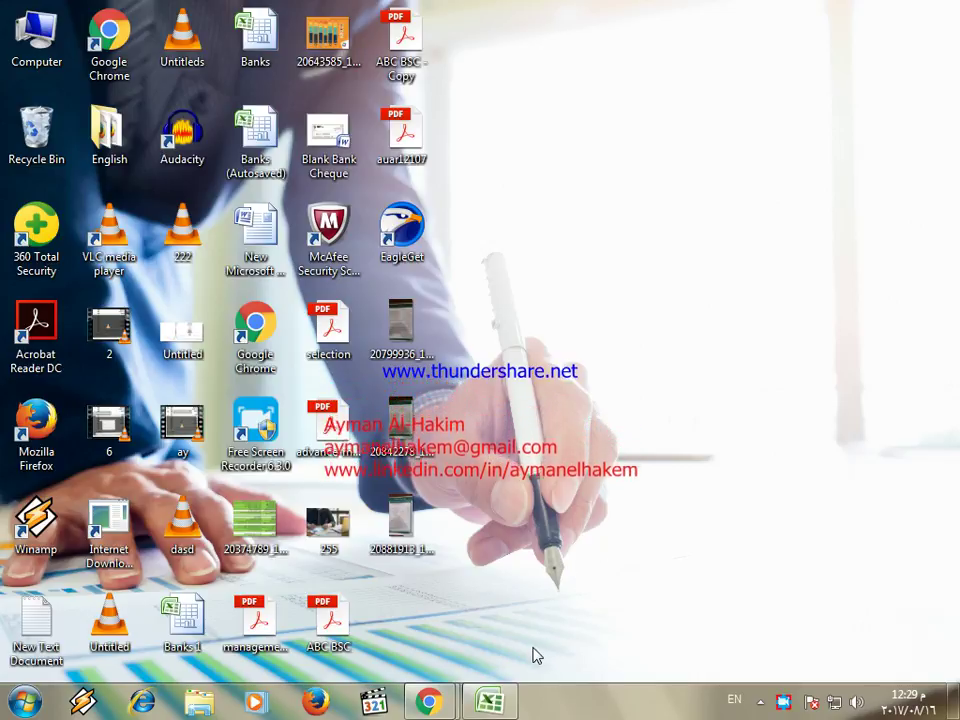
click(491, 703)
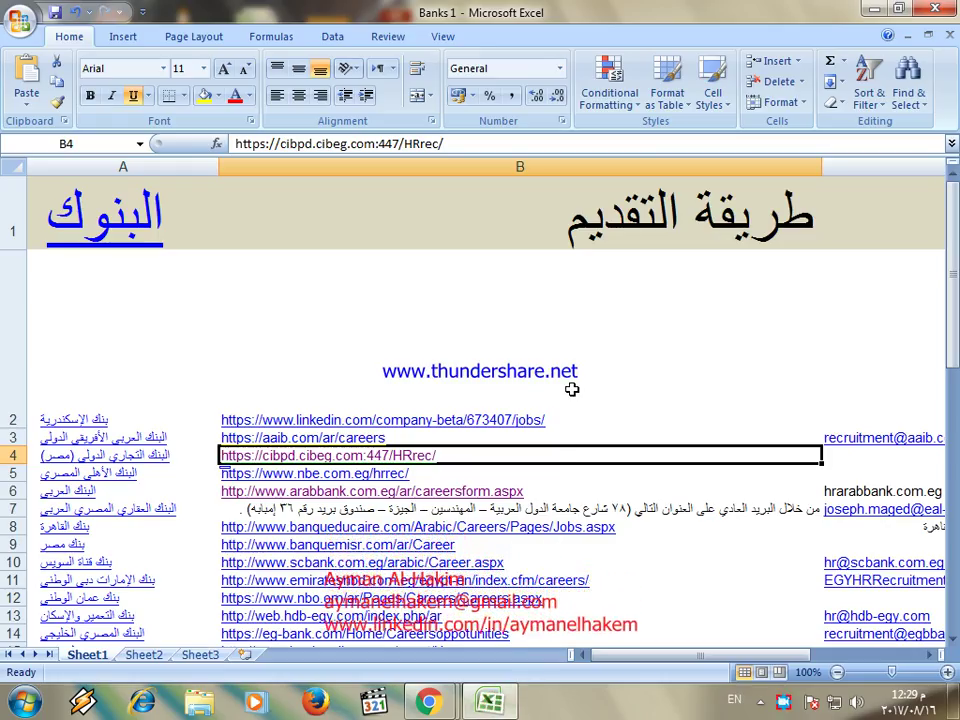
scroll(570, 377, down, 1)
scroll(456, 364, up, 1)
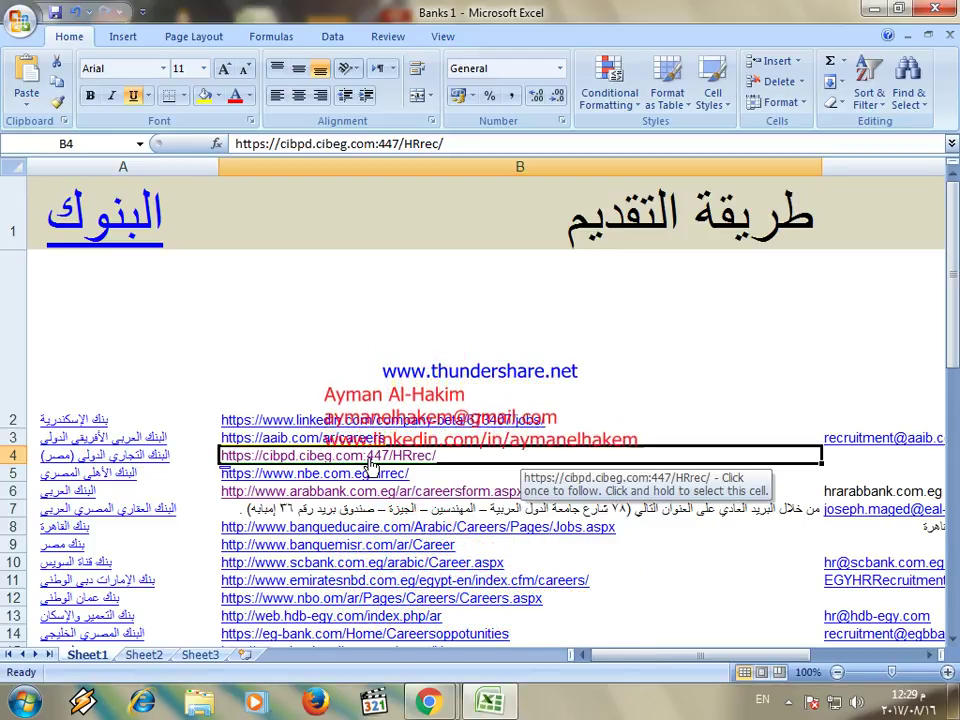
scroll(370, 465, down, 12)
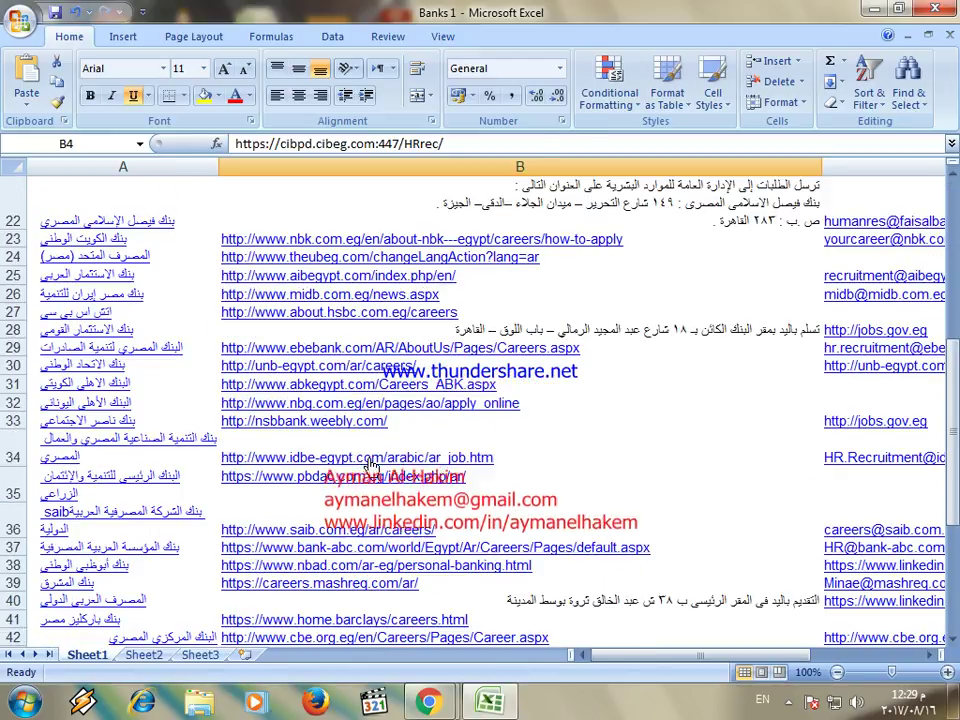
scroll(370, 443, up, 4)
scroll(370, 443, up, 8)
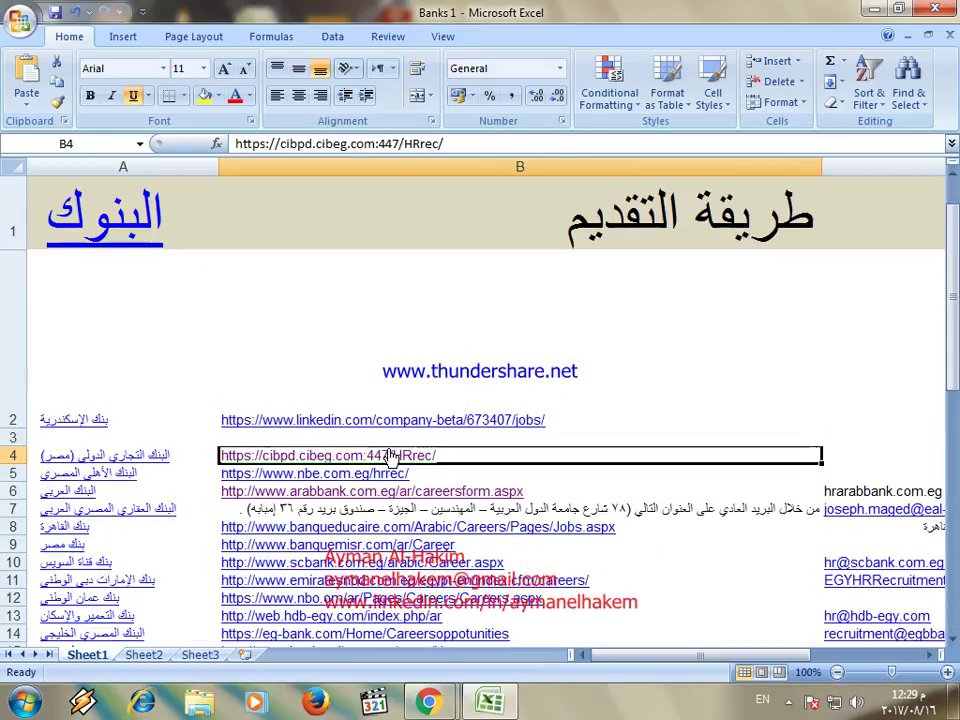
click(378, 456)
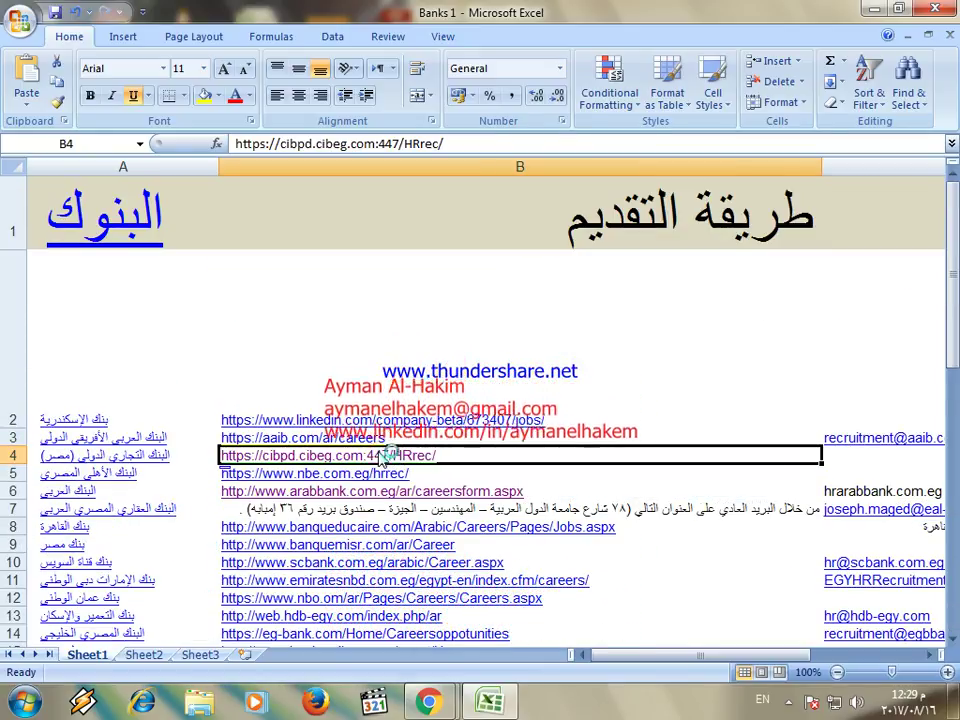
Step: Copy the web address of the CIB Vacancies page and close its tab
click(366, 44)
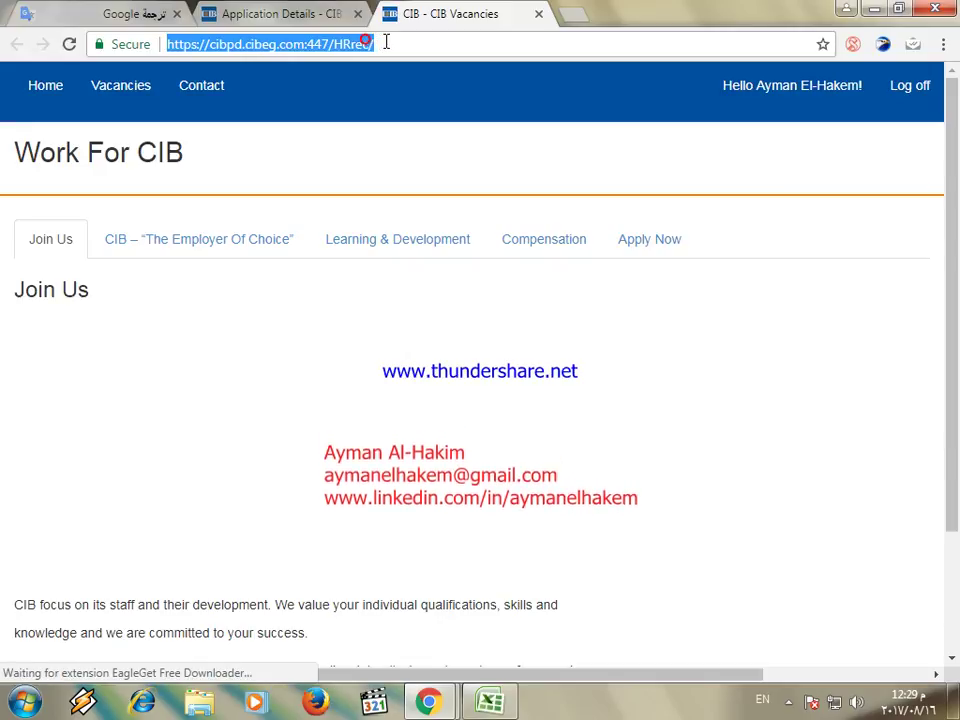
right_click(386, 42)
click(446, 117)
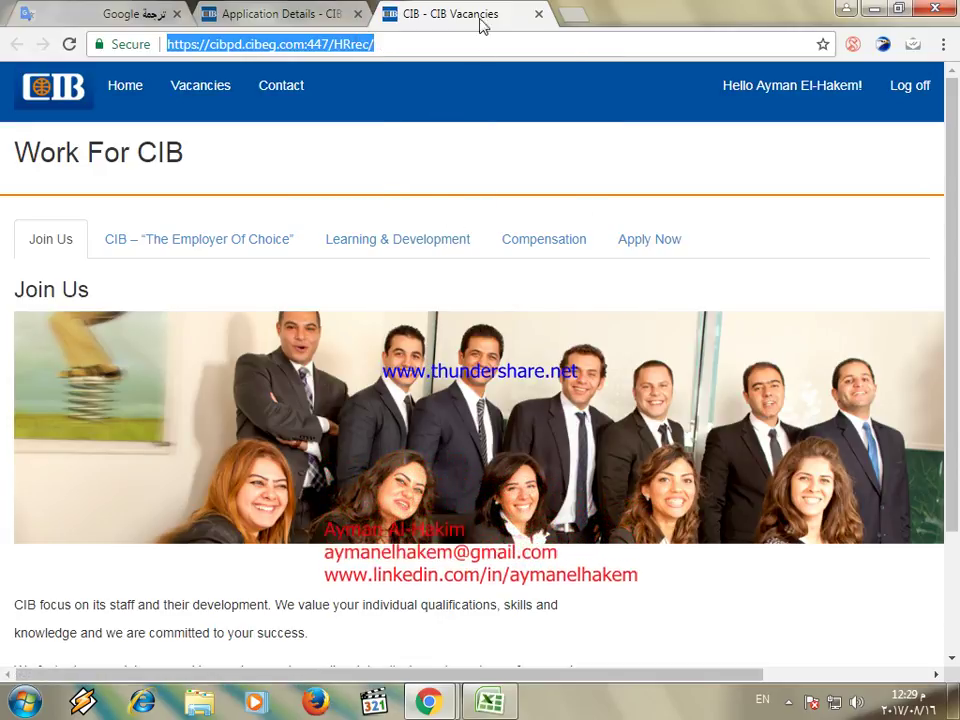
click(538, 13)
Step: Switch to the incognito Chrome window with the logged-out CIB site and look over the Join Us page
mouse_move(428, 700)
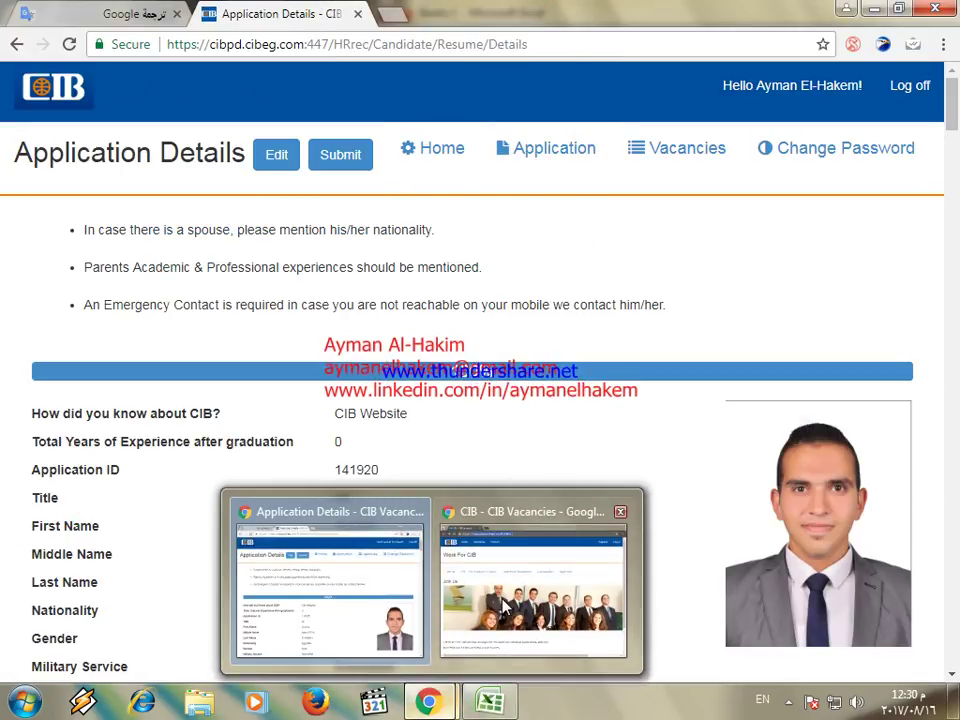
click(505, 605)
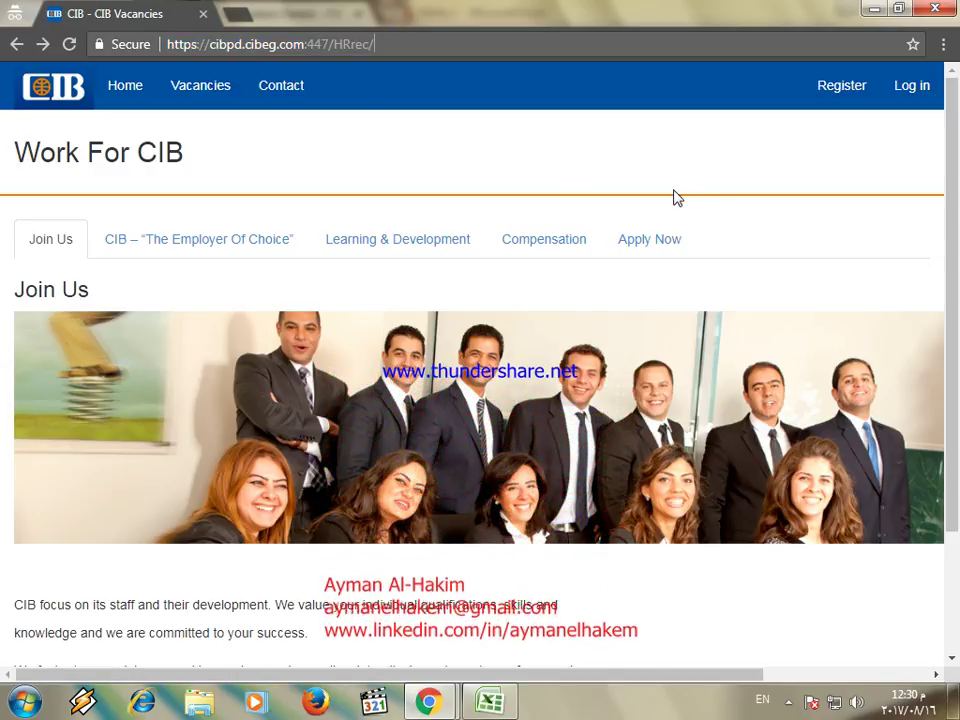
scroll(422, 148, down, 3)
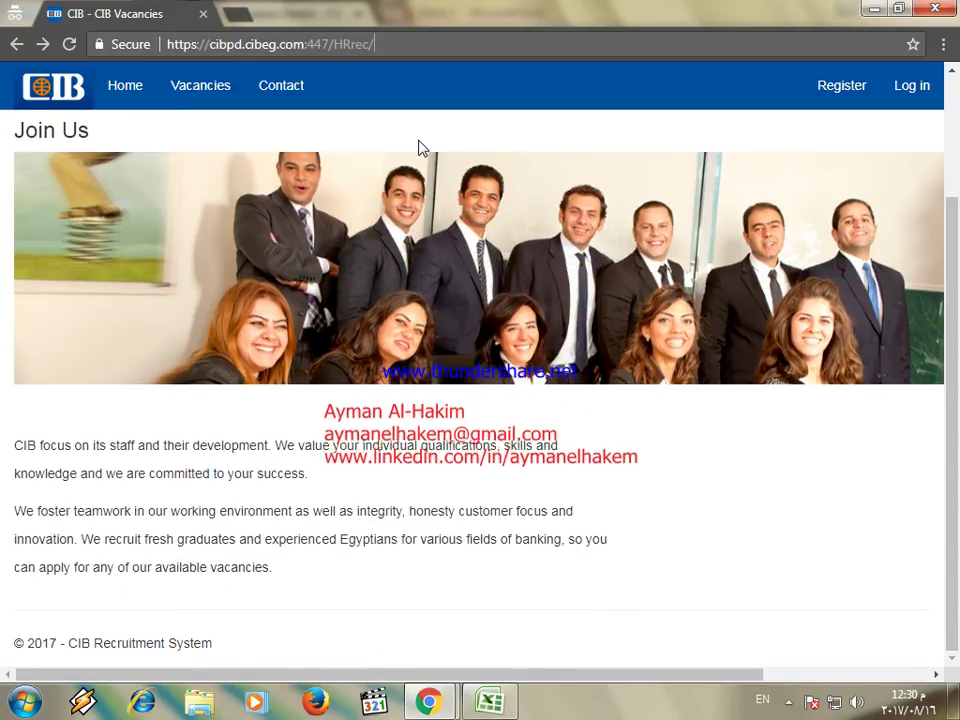
scroll(505, 383, up, 3)
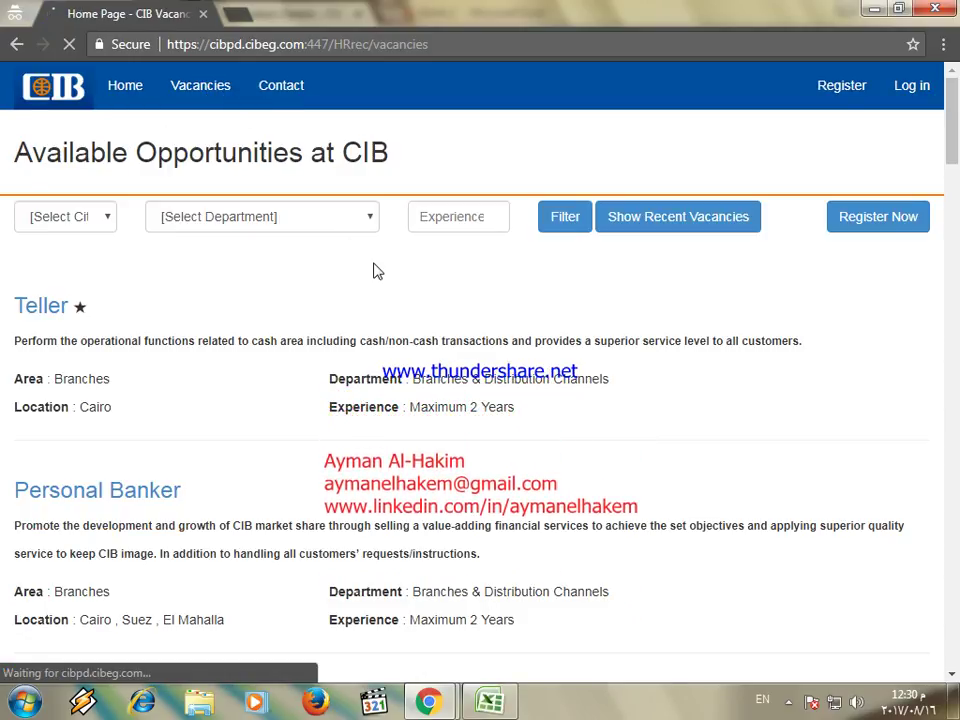
Step: Review the full list of available opportunities on the CIB vacancies page
scroll(180, 355, down, 2)
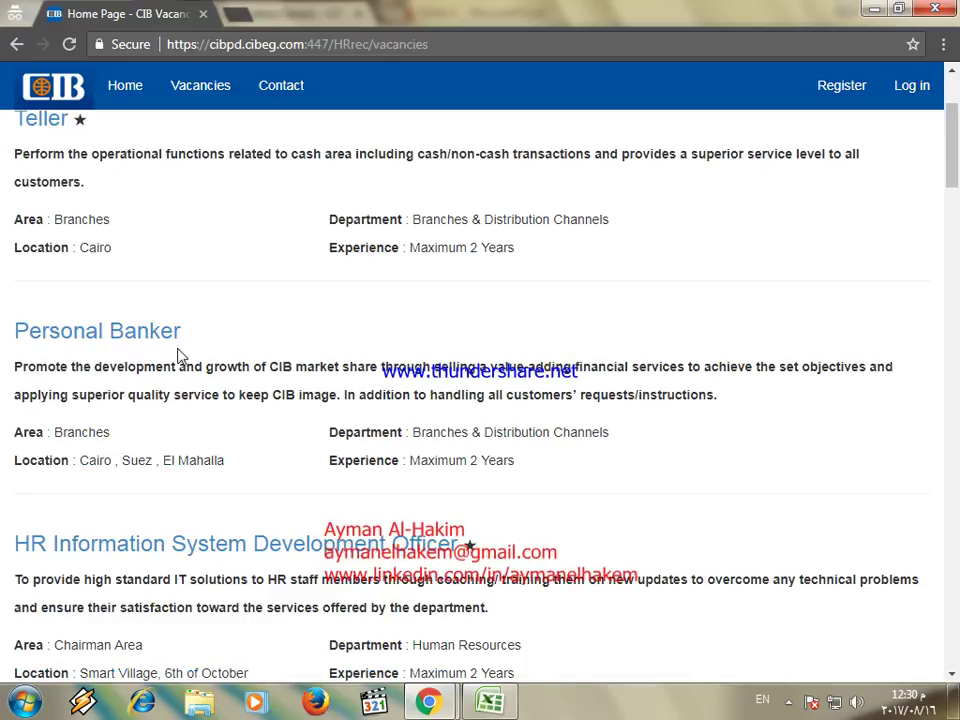
scroll(424, 352, down, 5)
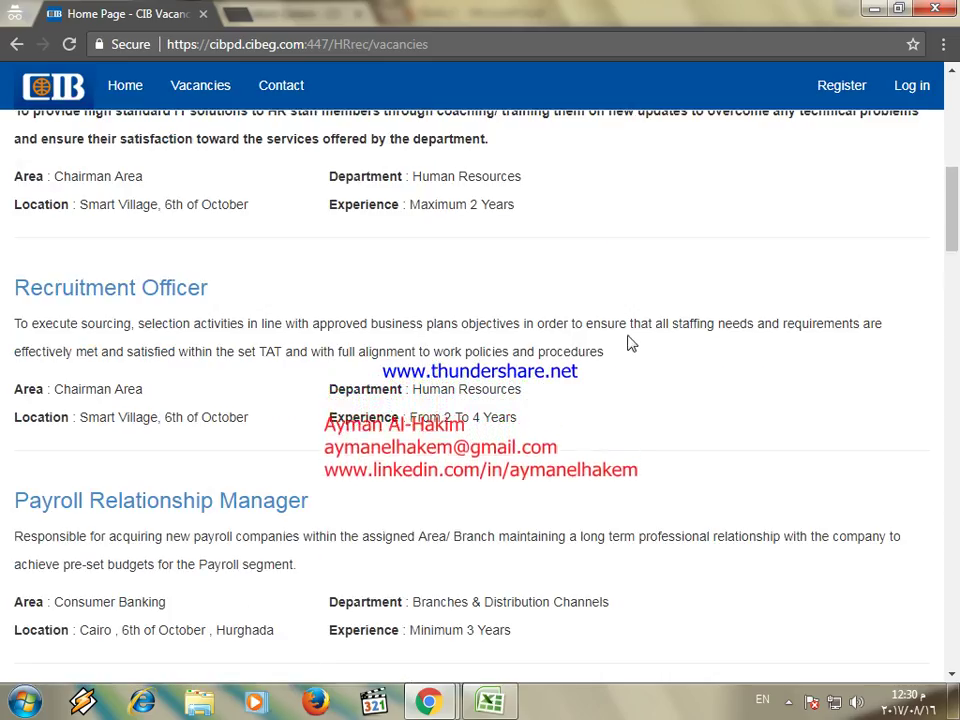
scroll(631, 343, down, 20)
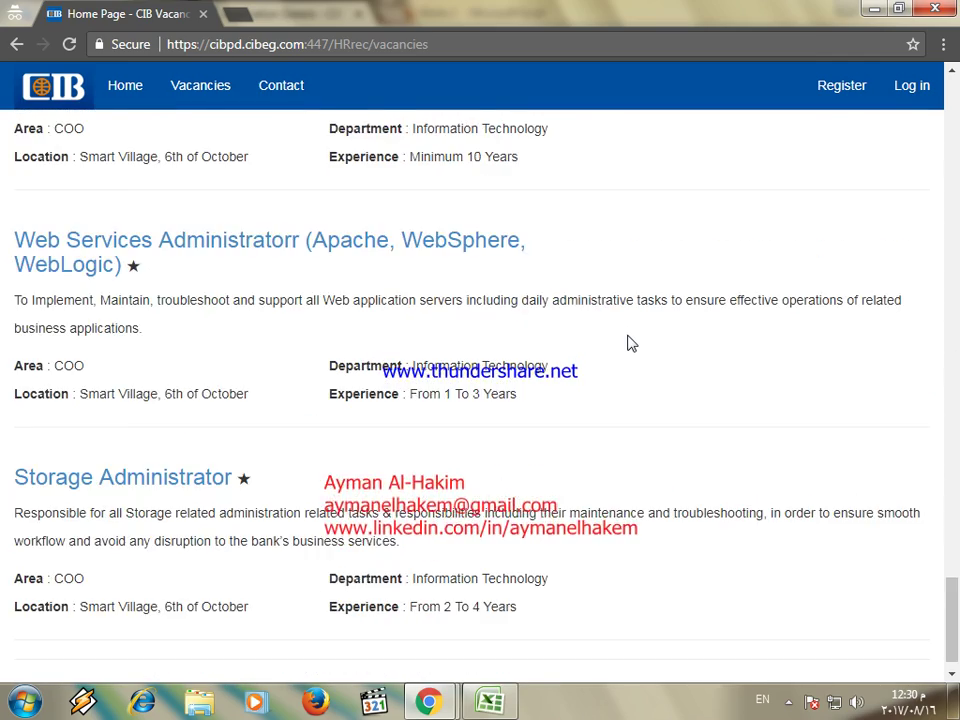
scroll(631, 343, up, 10)
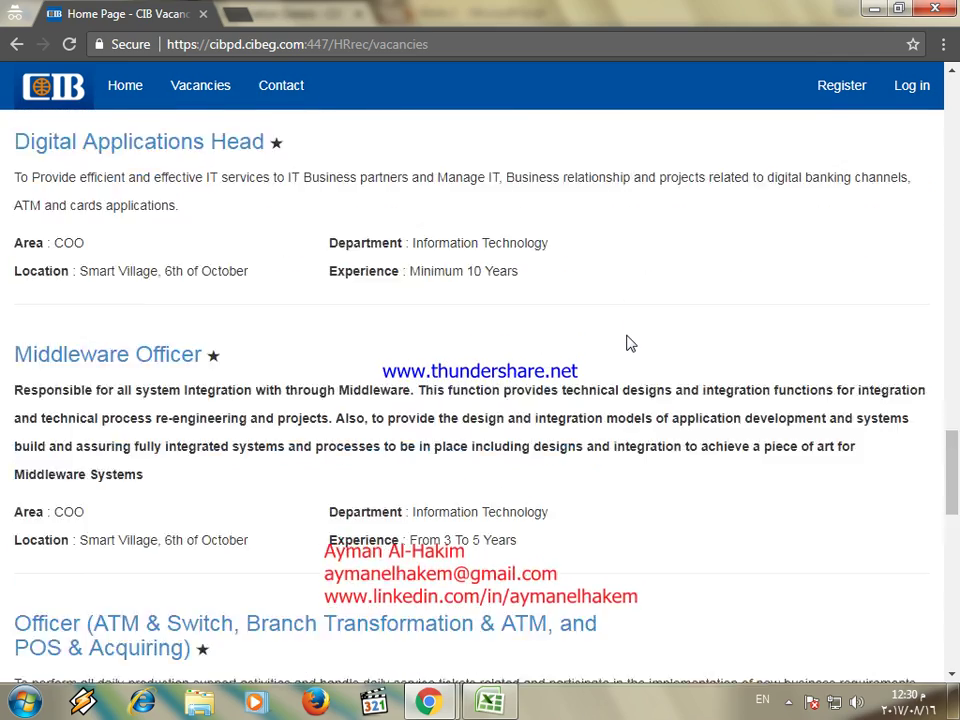
scroll(631, 343, up, 20)
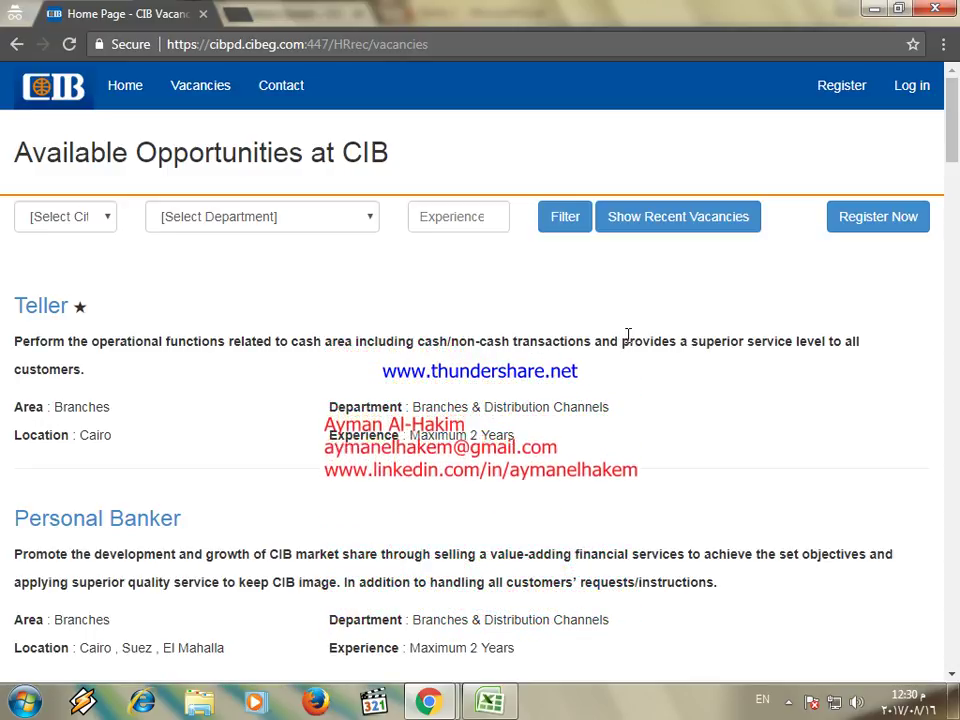
Step: Open the Teller vacancy and review its qualifications and responsibilities
click(30, 303)
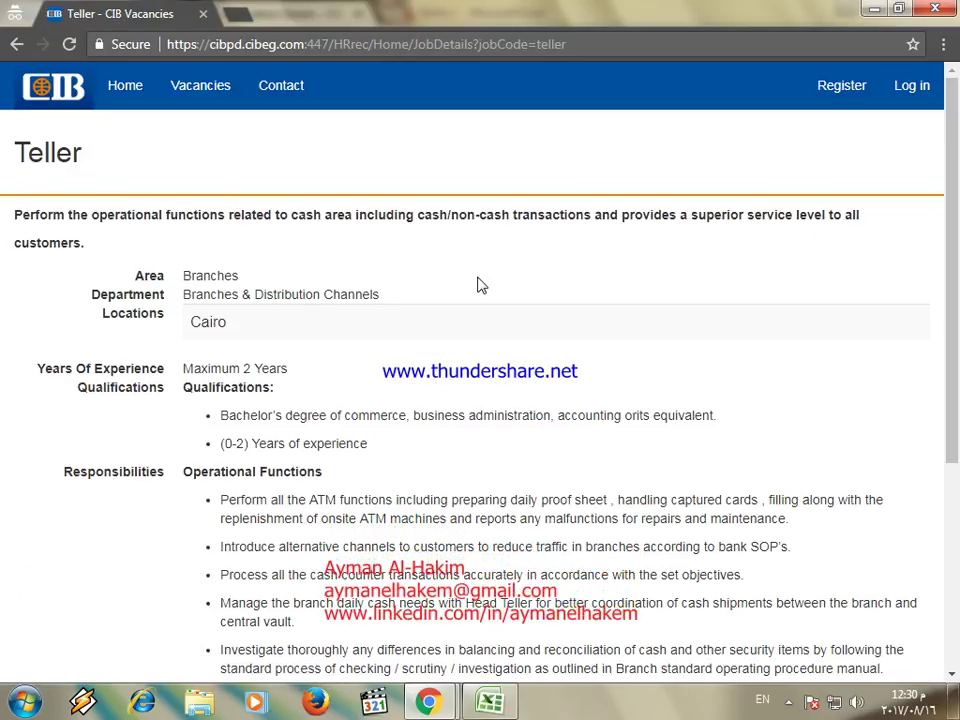
scroll(480, 285, down, 5)
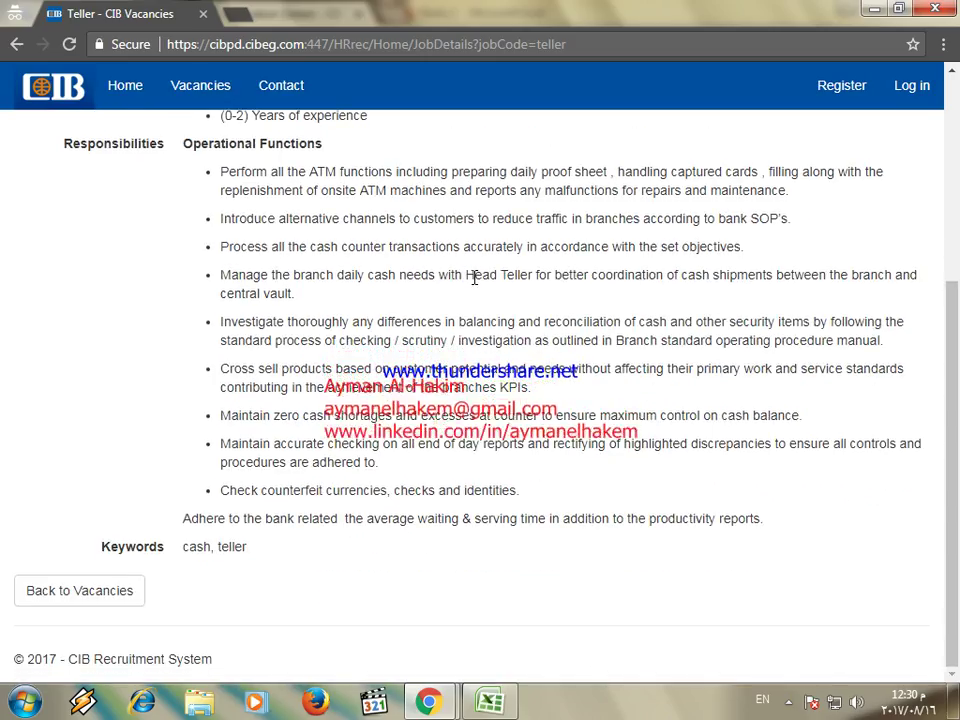
scroll(476, 282, up, 5)
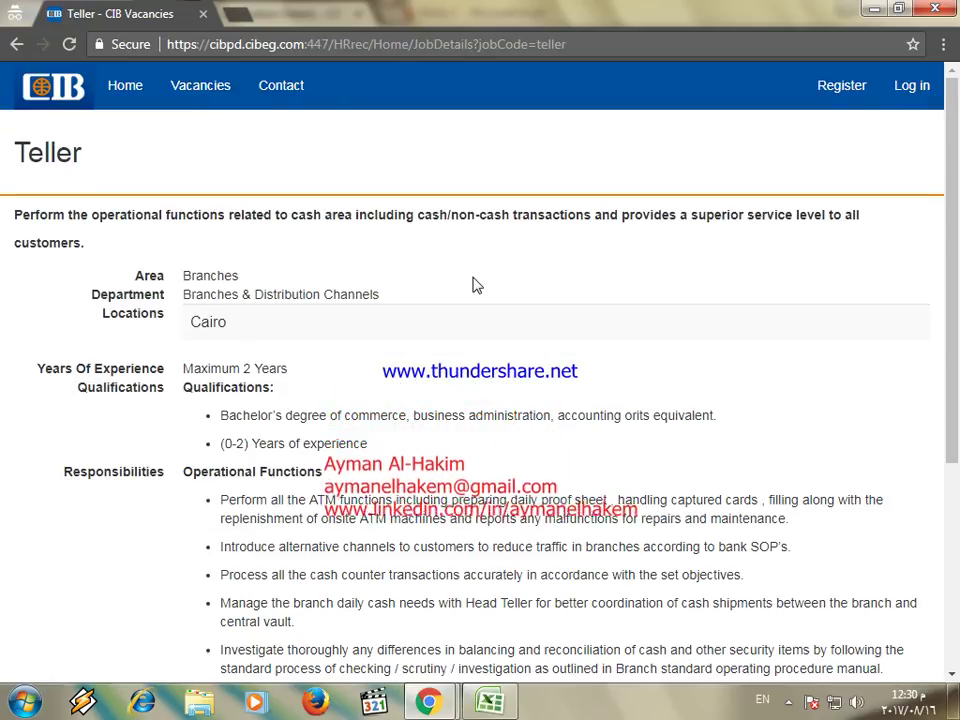
Step: Open the new account registration form and go through the First Name, Middle Name and Last Name fields
click(838, 94)
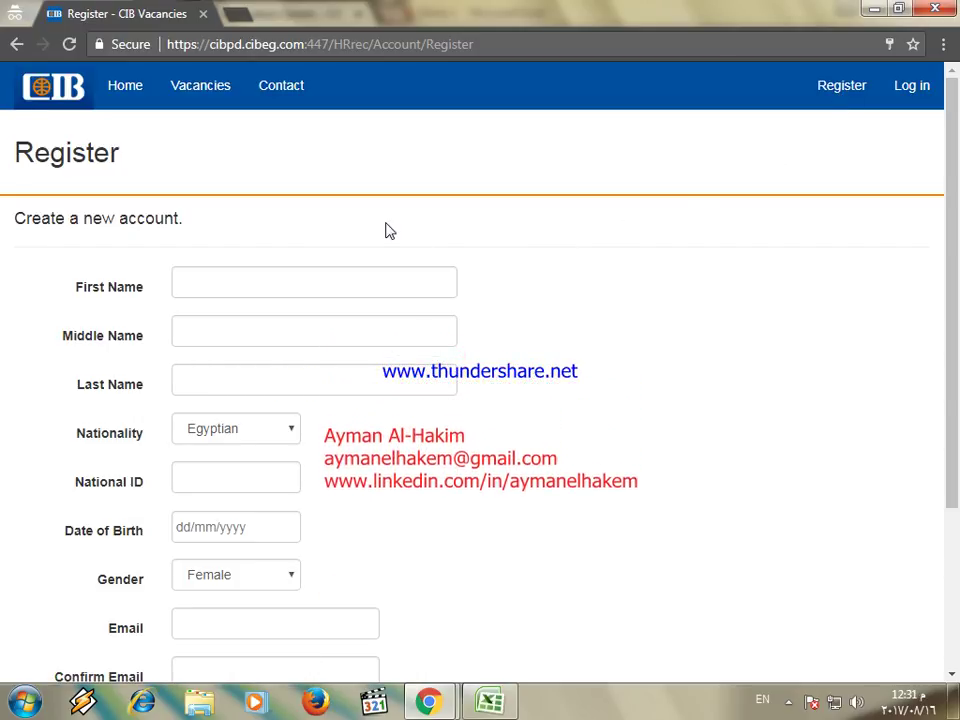
scroll(414, 252, down, 1)
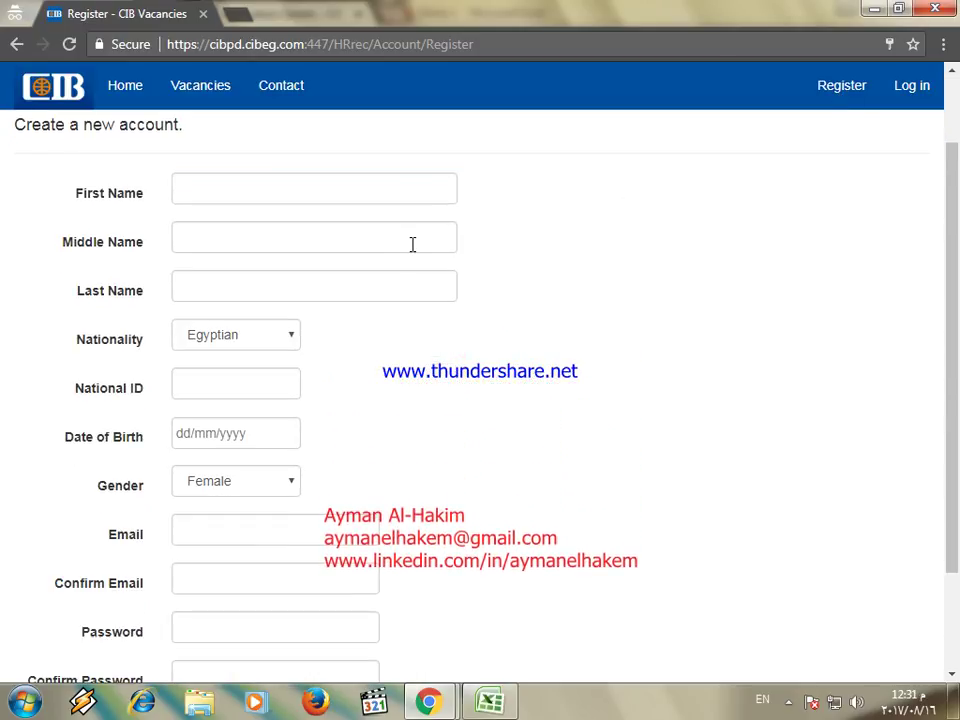
click(312, 197)
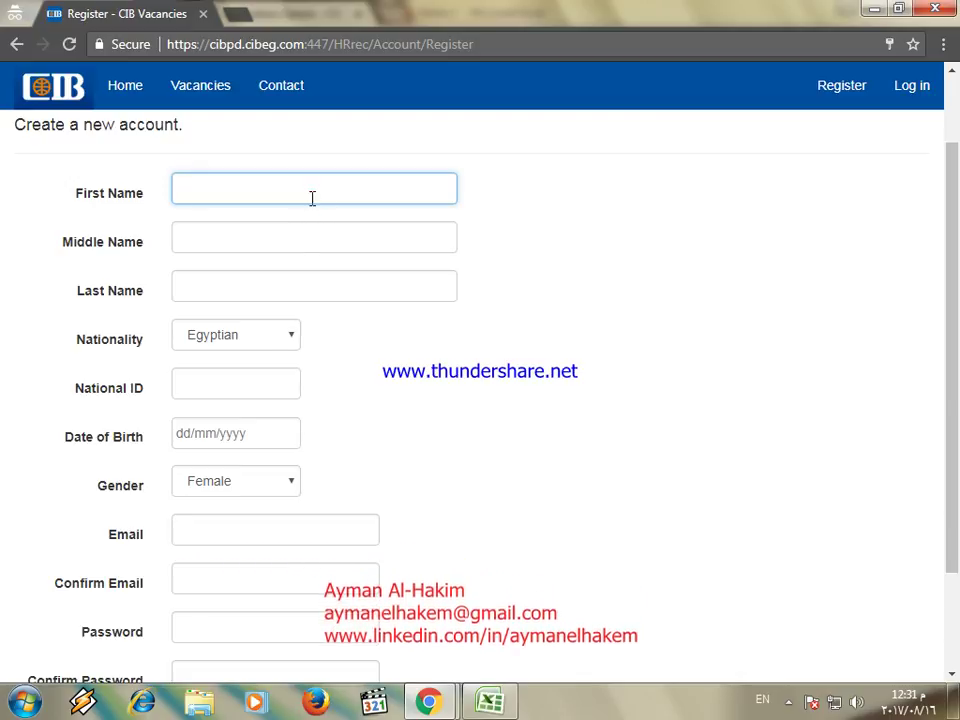
click(315, 240)
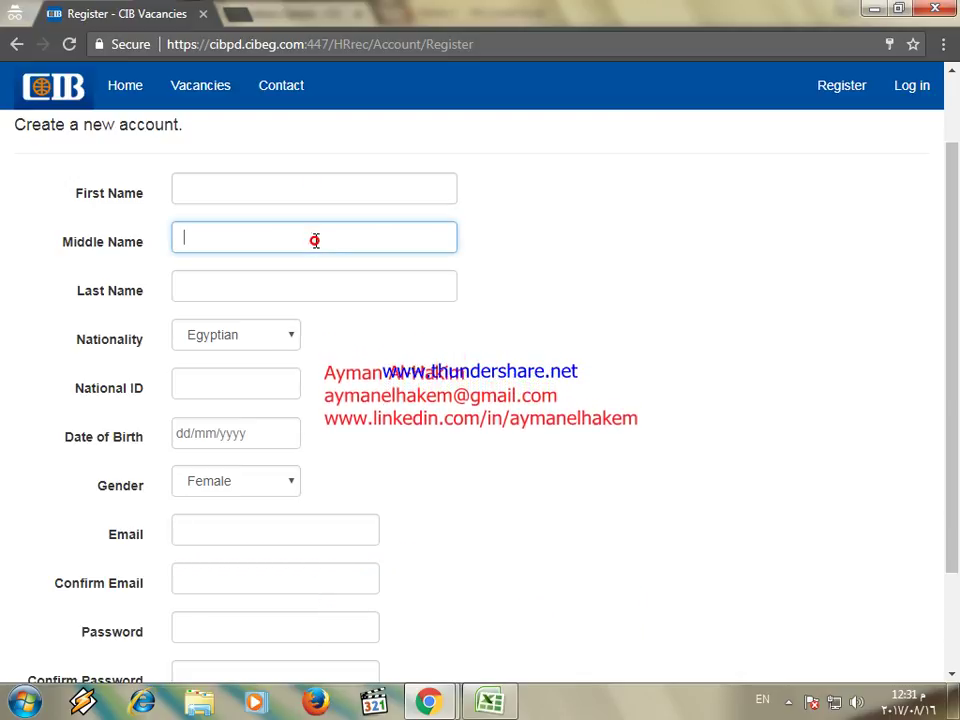
click(290, 286)
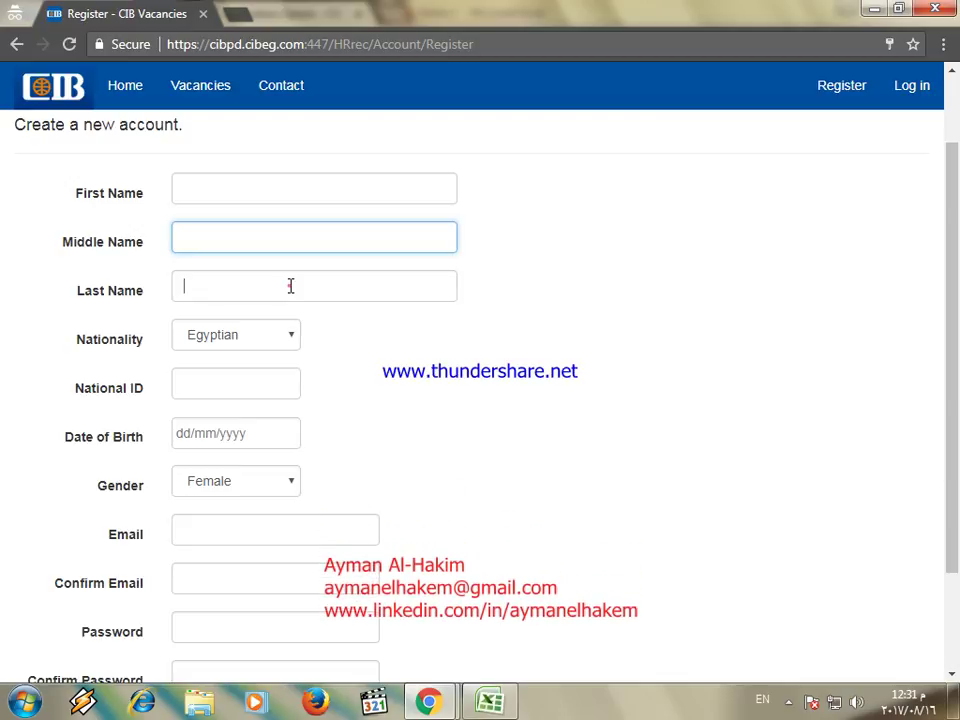
Step: Set the gender to Male in the registration form and dismiss the Windows color scheme prompt
scroll(320, 344, down, 1)
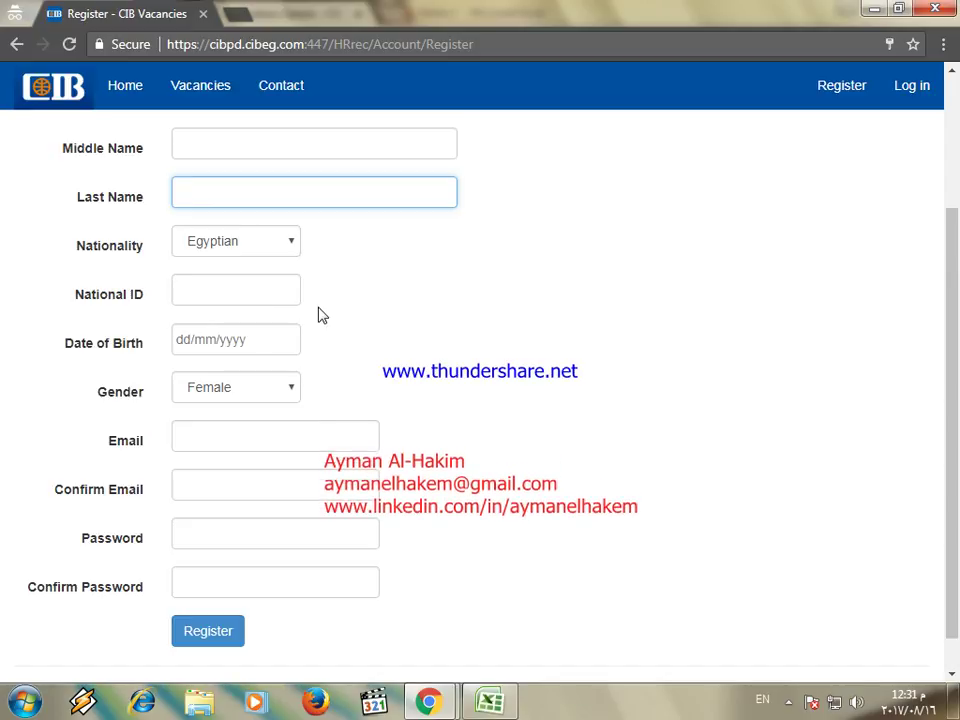
click(285, 380)
click(260, 423)
scroll(293, 355, down, 1)
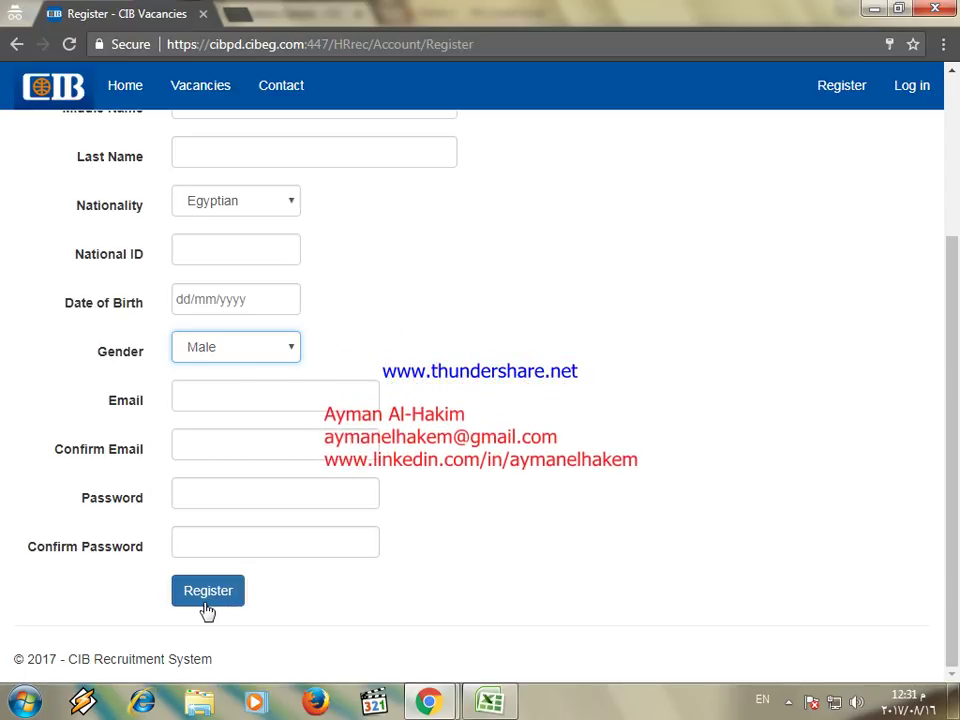
scroll(448, 440, up, 3)
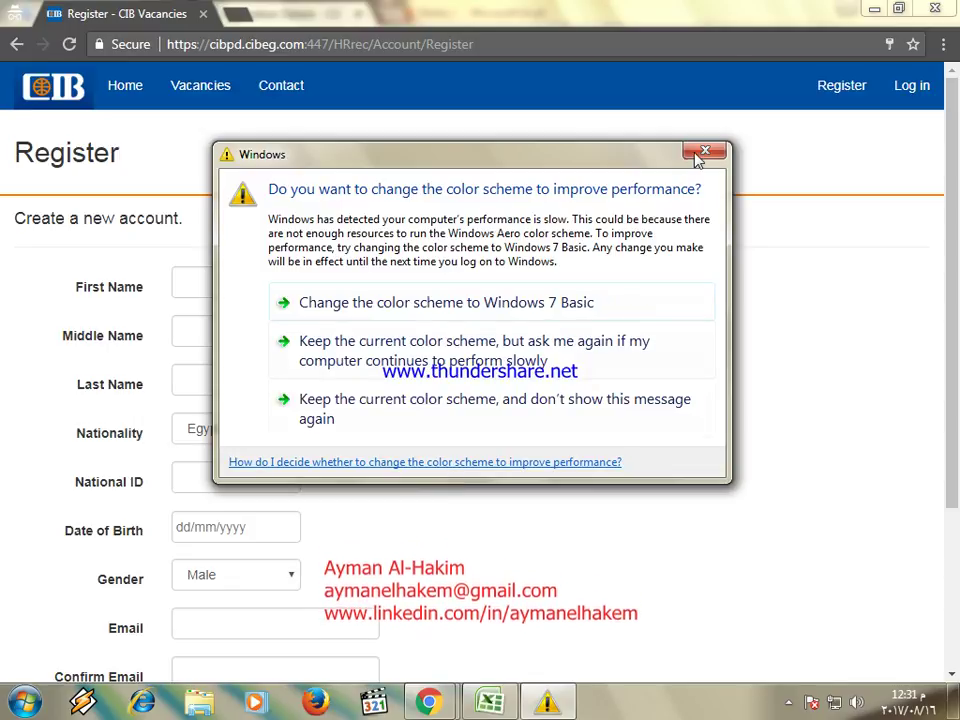
click(697, 155)
scroll(503, 343, down, 3)
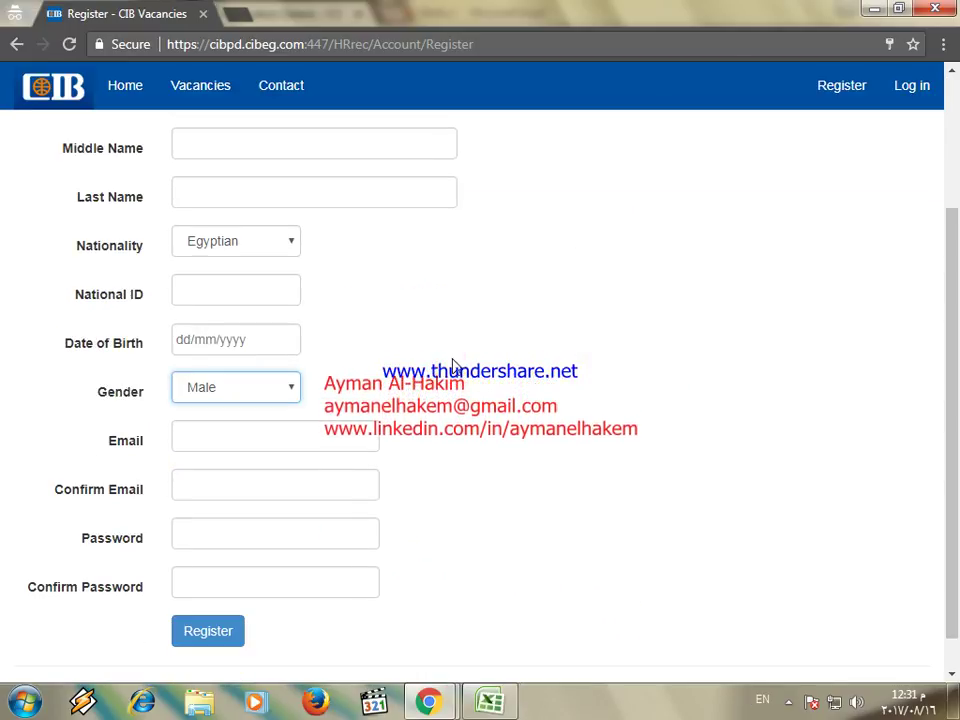
Step: Return to the logged-in browser window and review the submitted information on the Application Details page
click(882, 10)
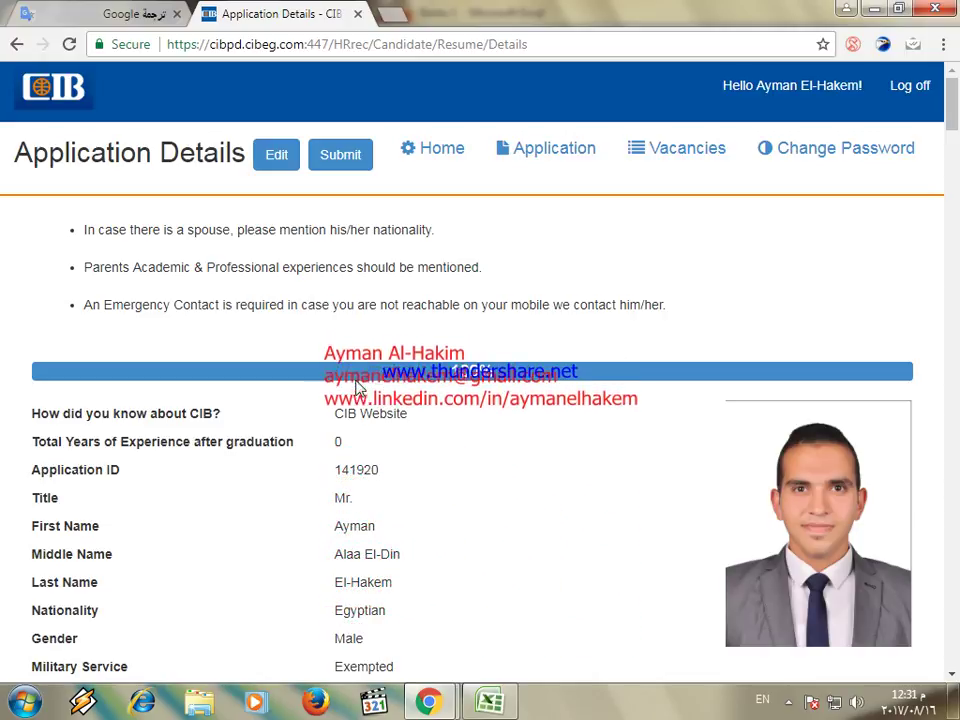
scroll(340, 302, down, 2)
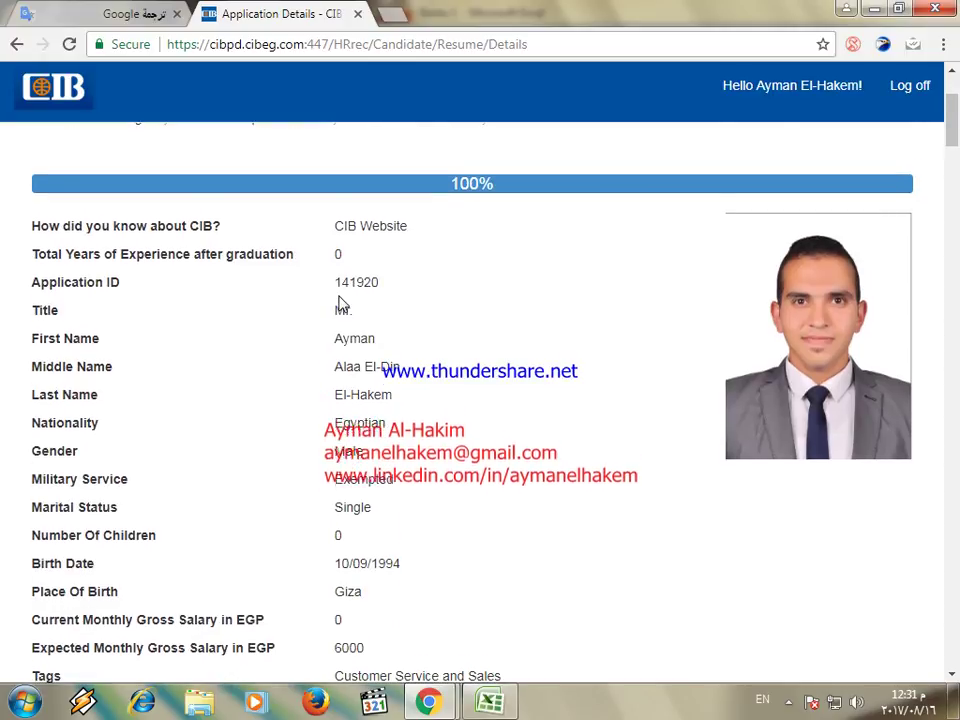
scroll(340, 302, down, 15)
scroll(341, 304, up, 7)
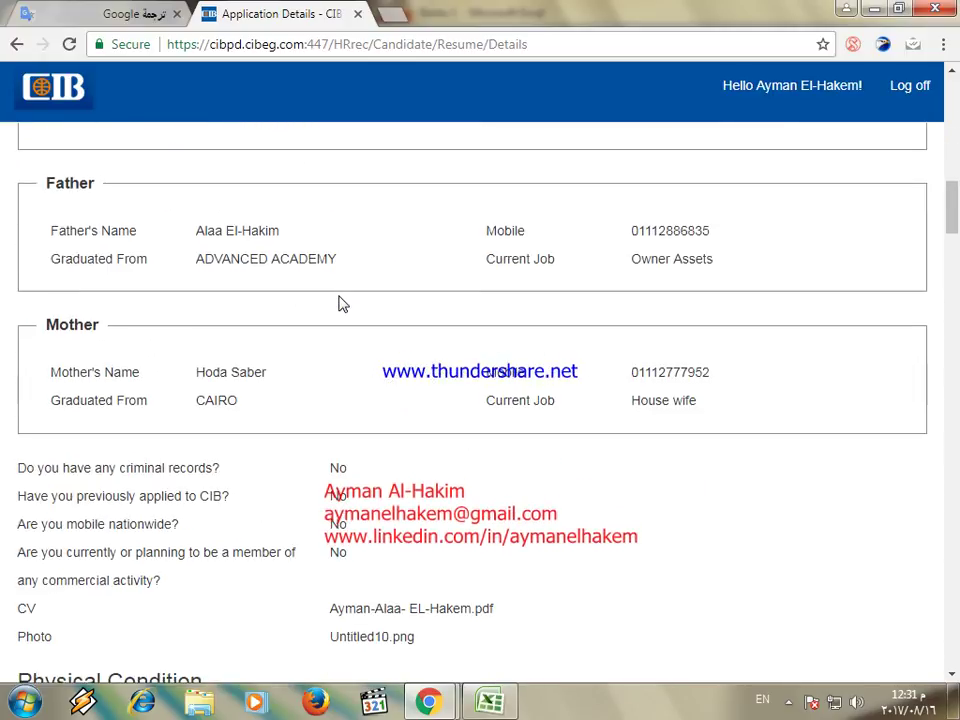
scroll(341, 304, up, 10)
Step: Open the application for editing and check the CIB referral source and total years of experience fields under Personal Information
click(277, 164)
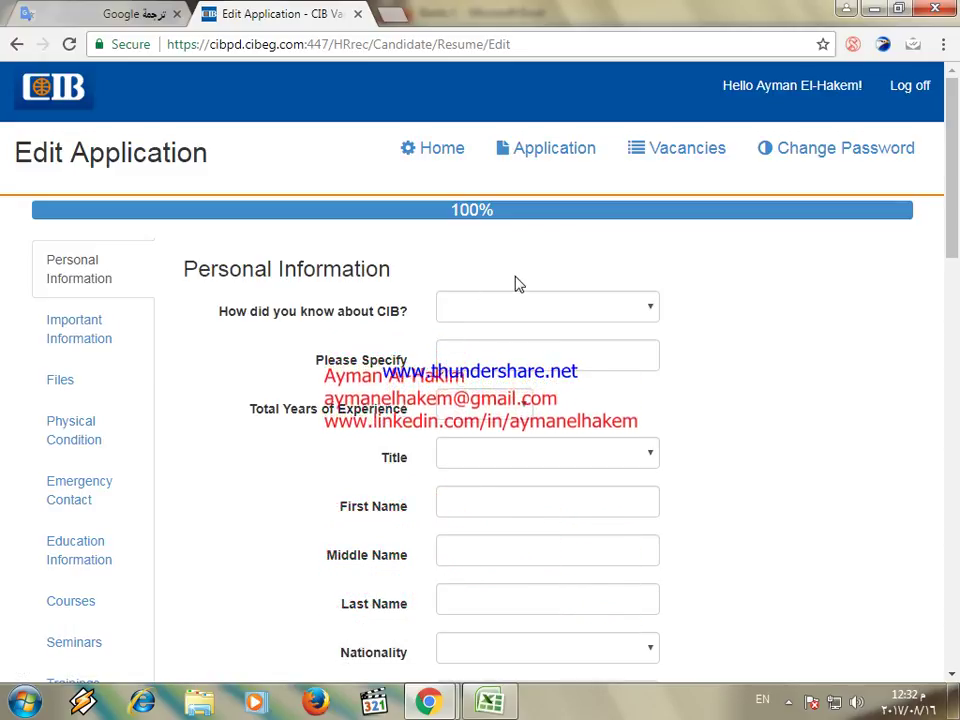
click(650, 316)
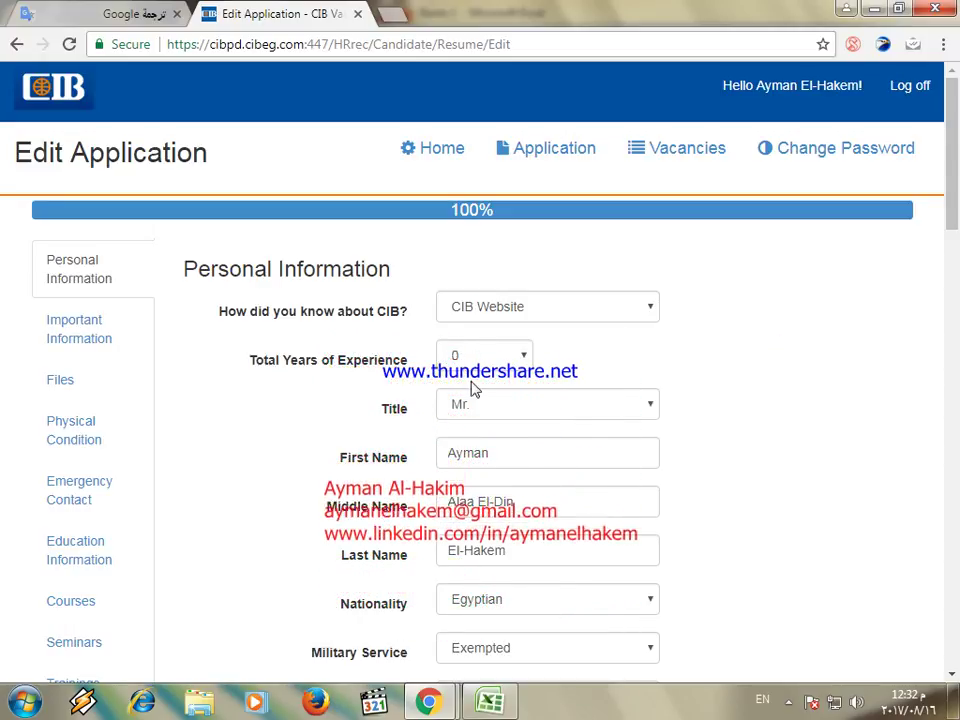
click(518, 362)
click(518, 362)
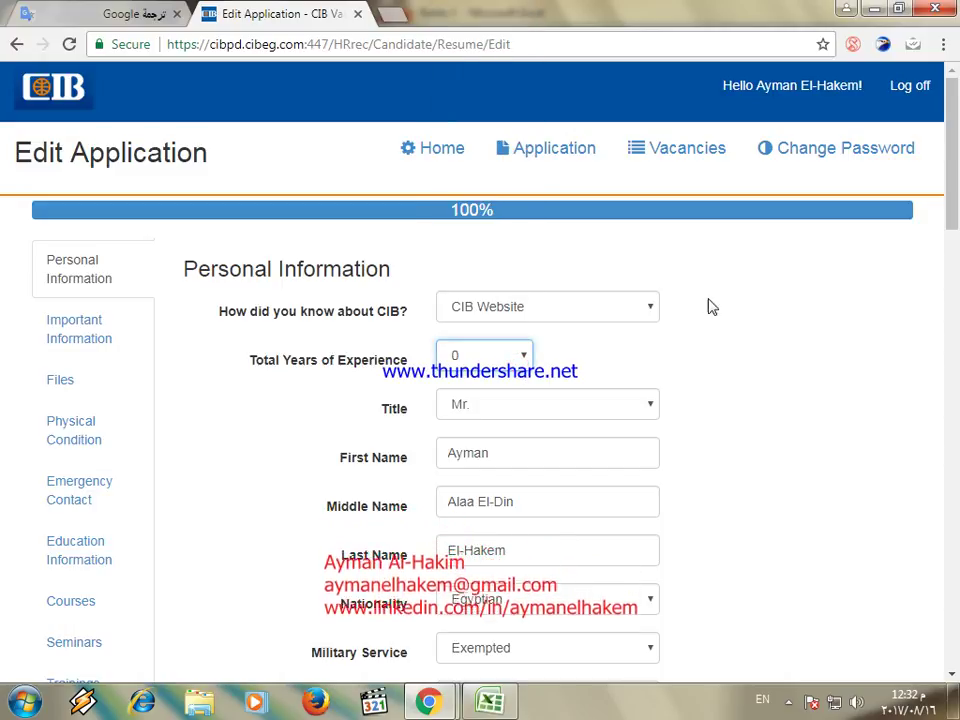
scroll(690, 320, down, 1)
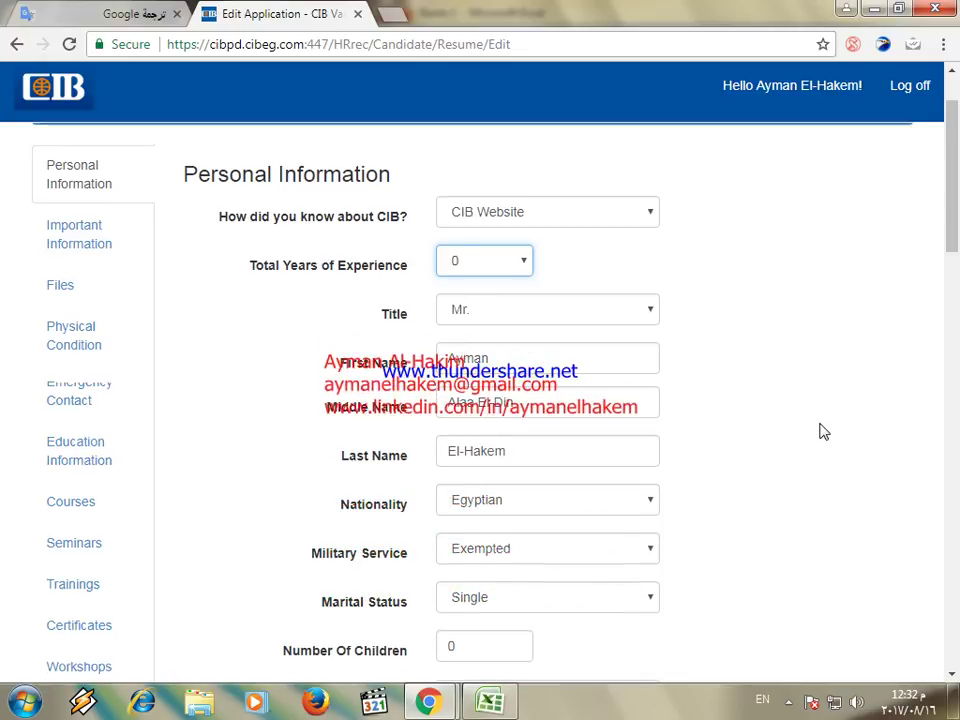
Step: Review the Personal Information fields from marital status and birth details through keywords, current and expected salary, and LinkedIn profile link
scroll(815, 428, down, 1)
scroll(810, 425, down, 3)
scroll(785, 423, down, 3)
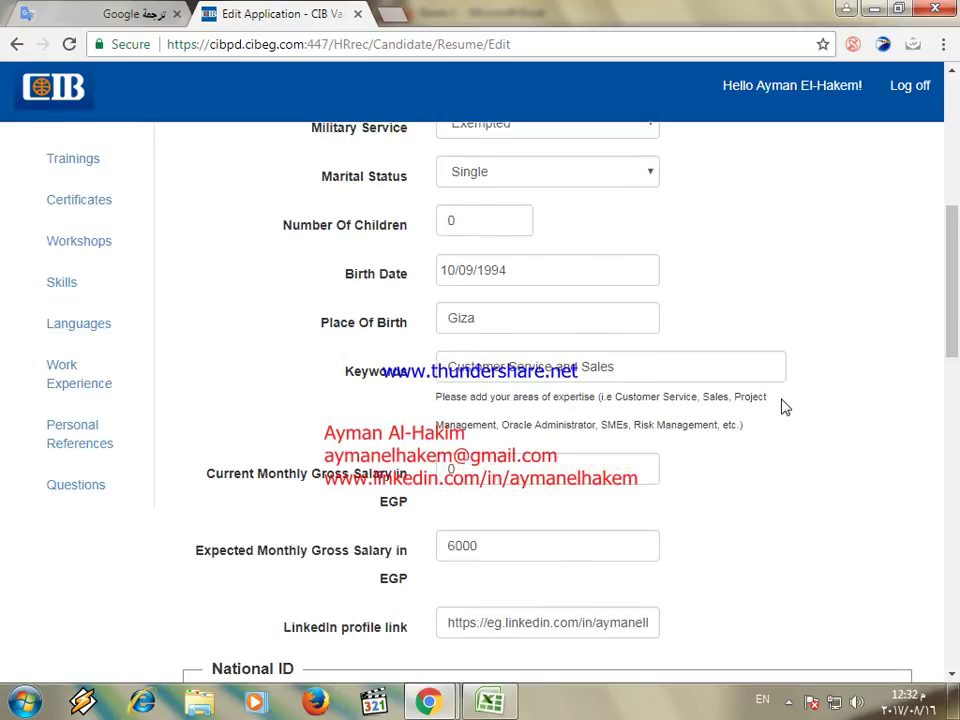
scroll(551, 405, up, 4)
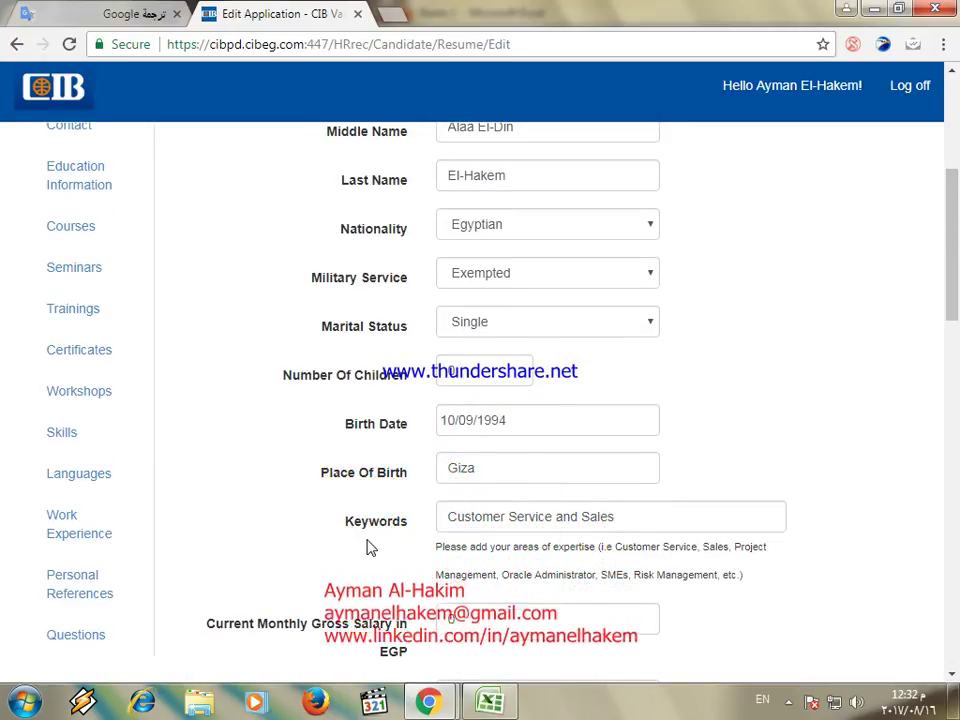
scroll(389, 548, down, 1)
scroll(389, 548, down, 1)
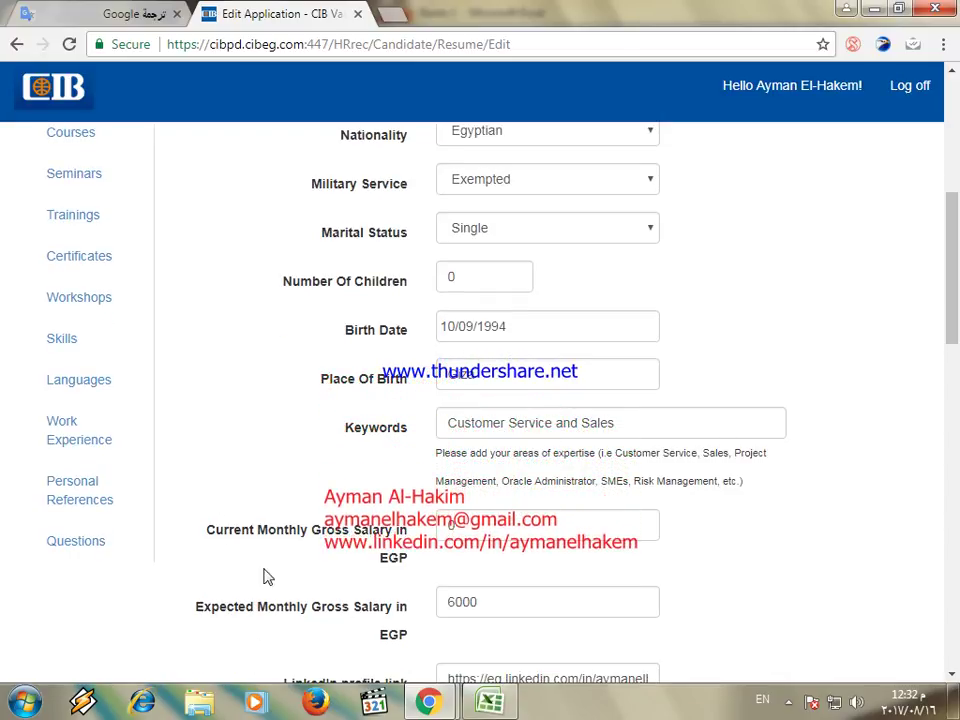
scroll(345, 584, down, 1)
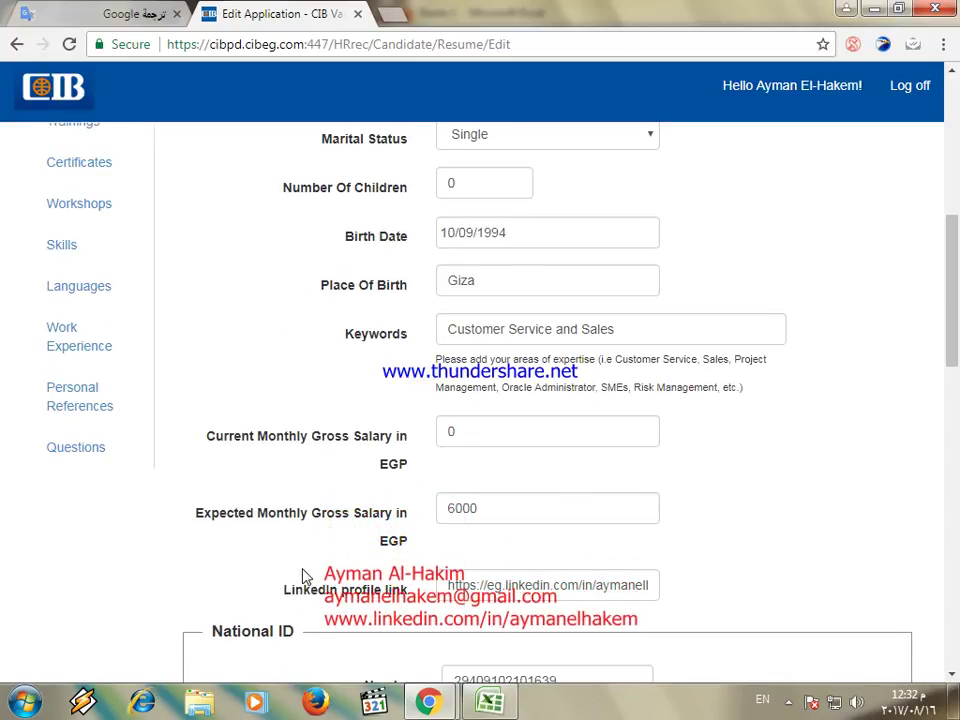
scroll(390, 592, up, 1)
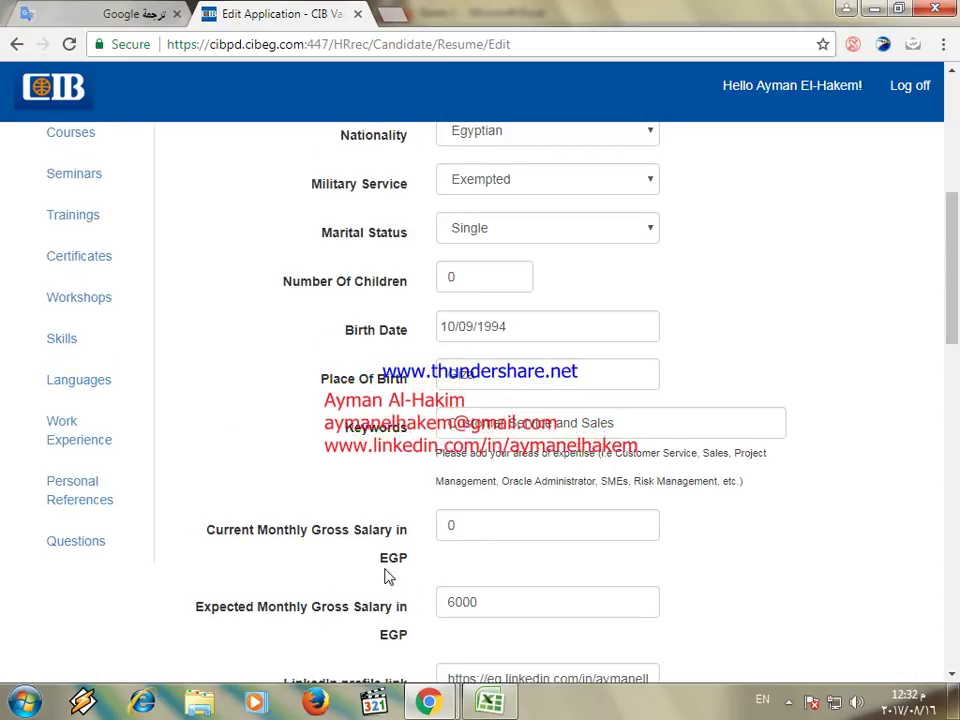
Step: Go through the contact, father and mother details, and continue to the Important Information section, dismissing the Windows color scheme prompt
scroll(387, 549, down, 10)
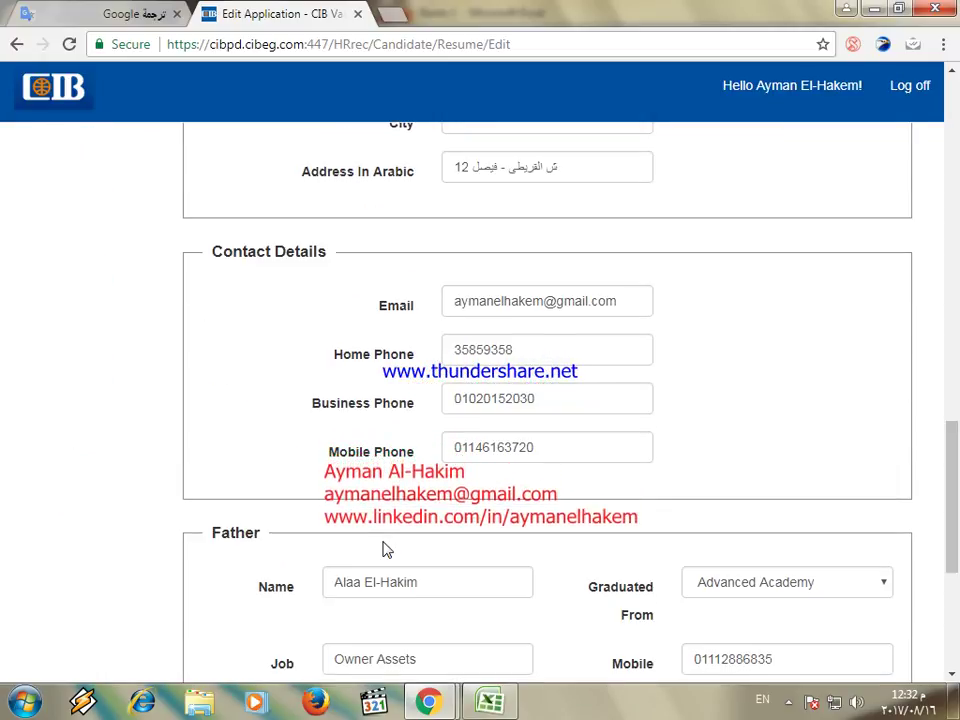
scroll(387, 549, down, 2)
scroll(387, 549, down, 2)
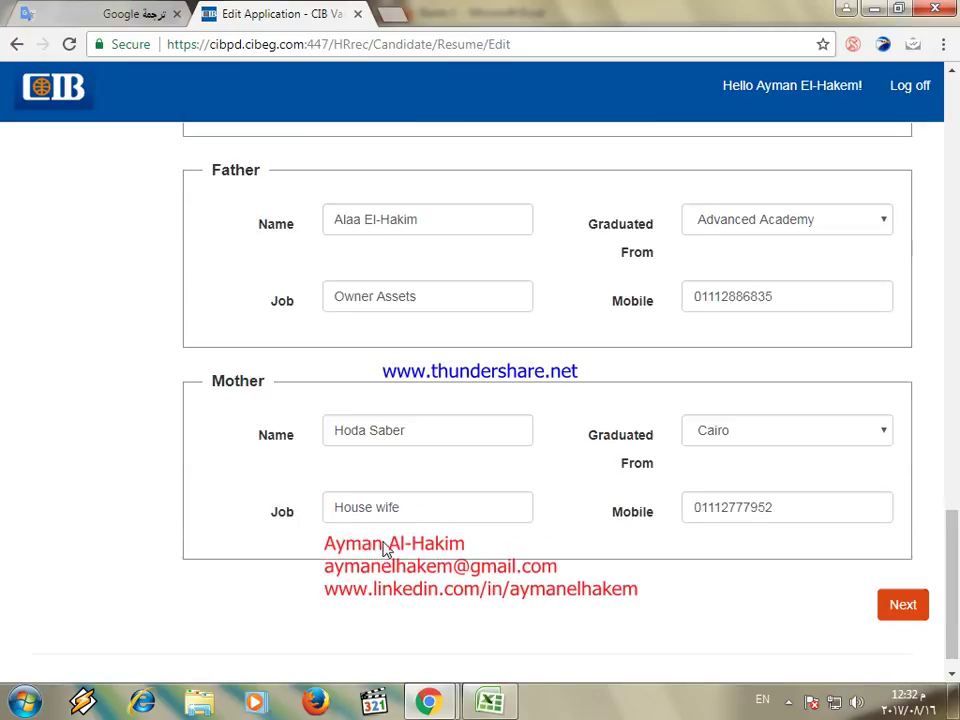
scroll(382, 548, down, 1)
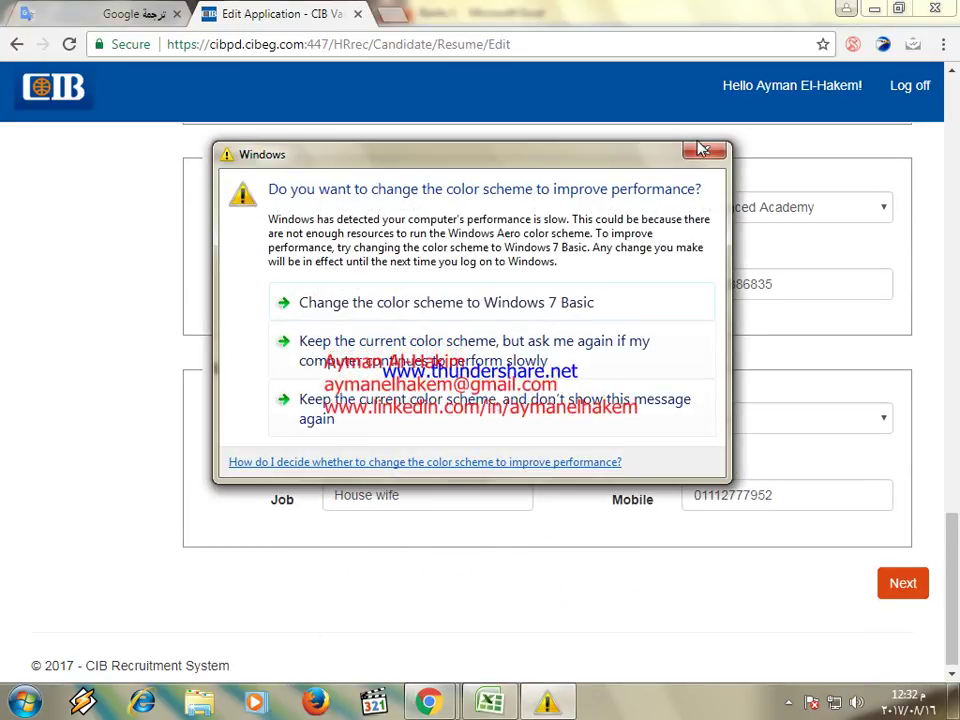
click(703, 149)
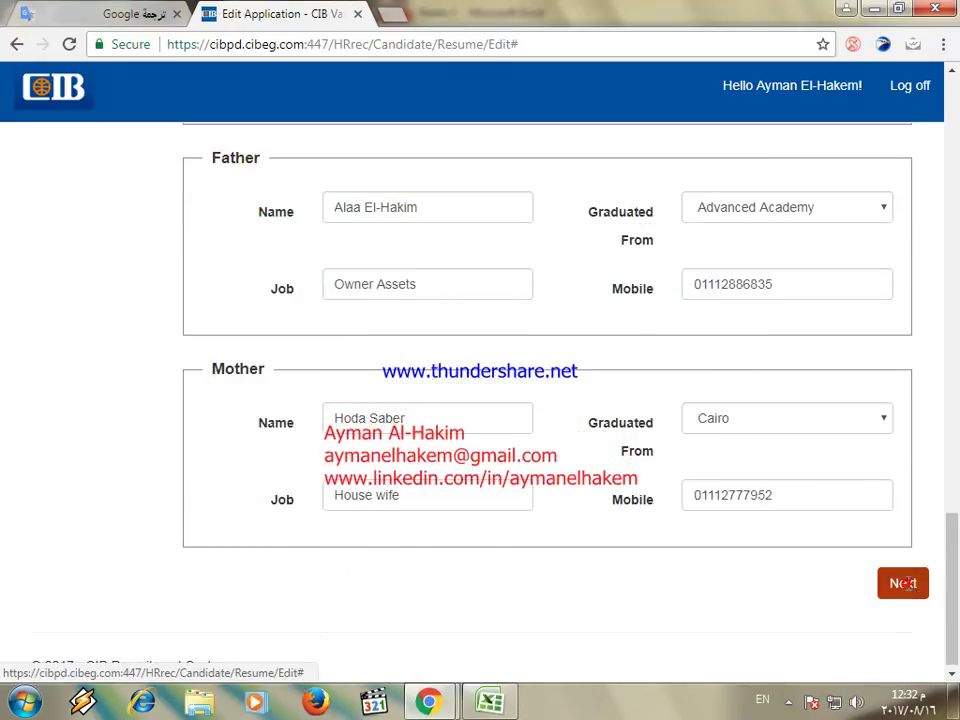
click(903, 583)
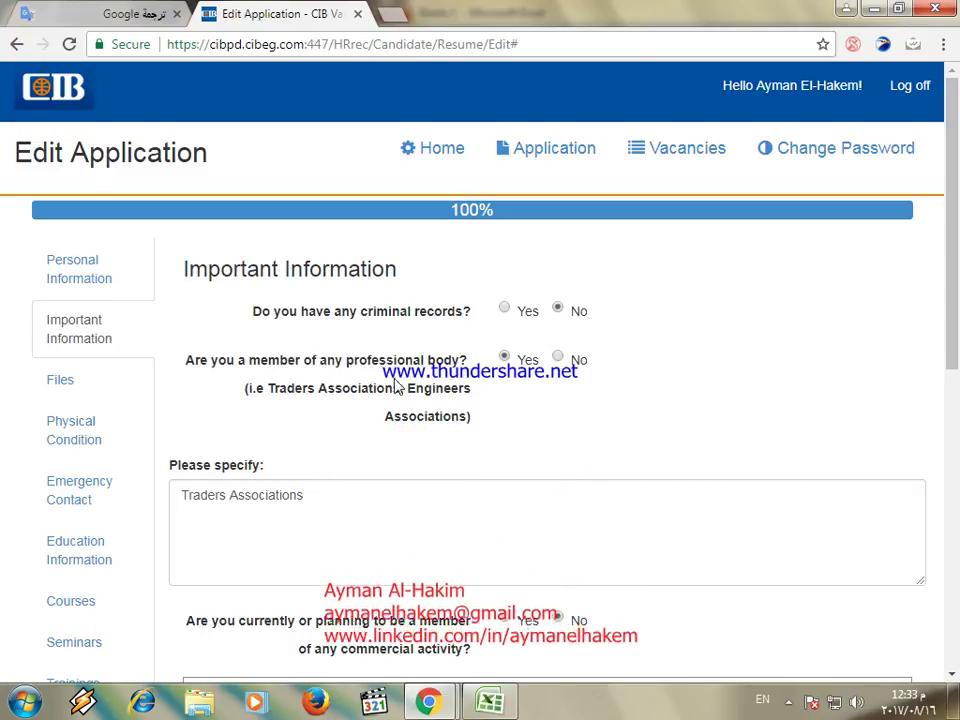
Step: Switch the commercial activity question to Yes to view its explanation field, and set it back to No
scroll(373, 392, down, 2)
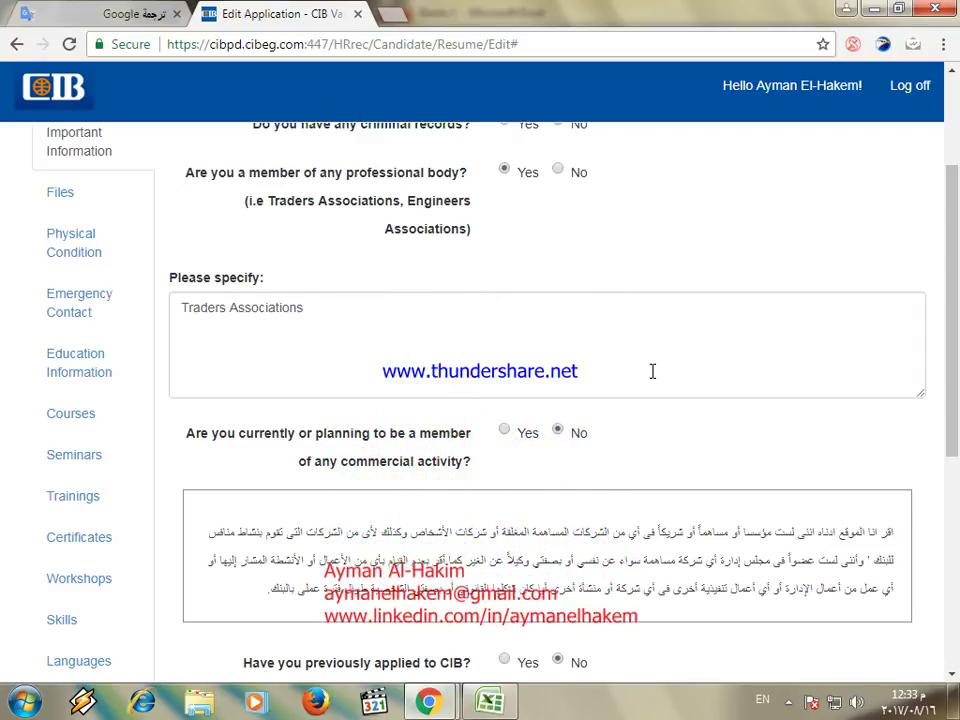
scroll(540, 415, down, 1)
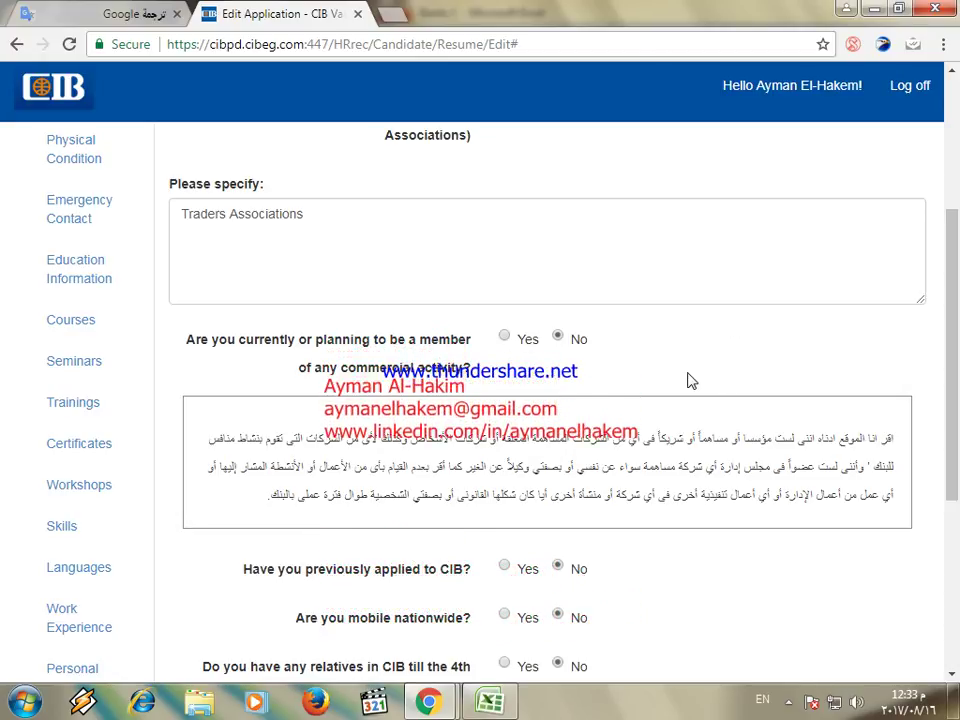
click(505, 337)
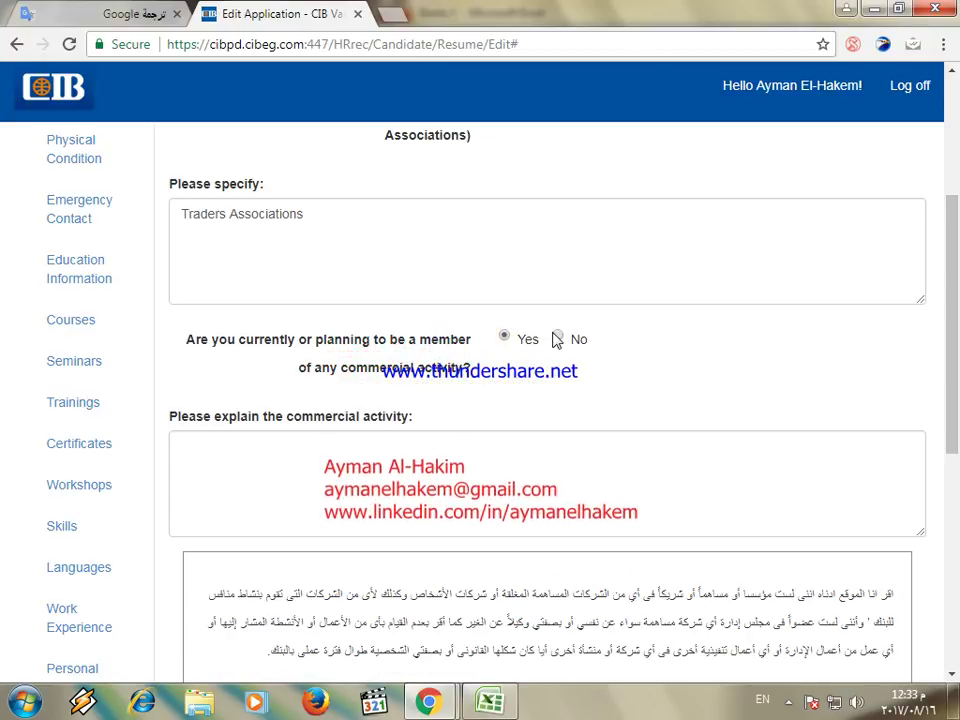
click(555, 336)
Step: Review the previous application, nationwide mobility and relatives questions with the degrees of kinship, dismissing the Windows color scheme prompt
scroll(810, 317, down, 2)
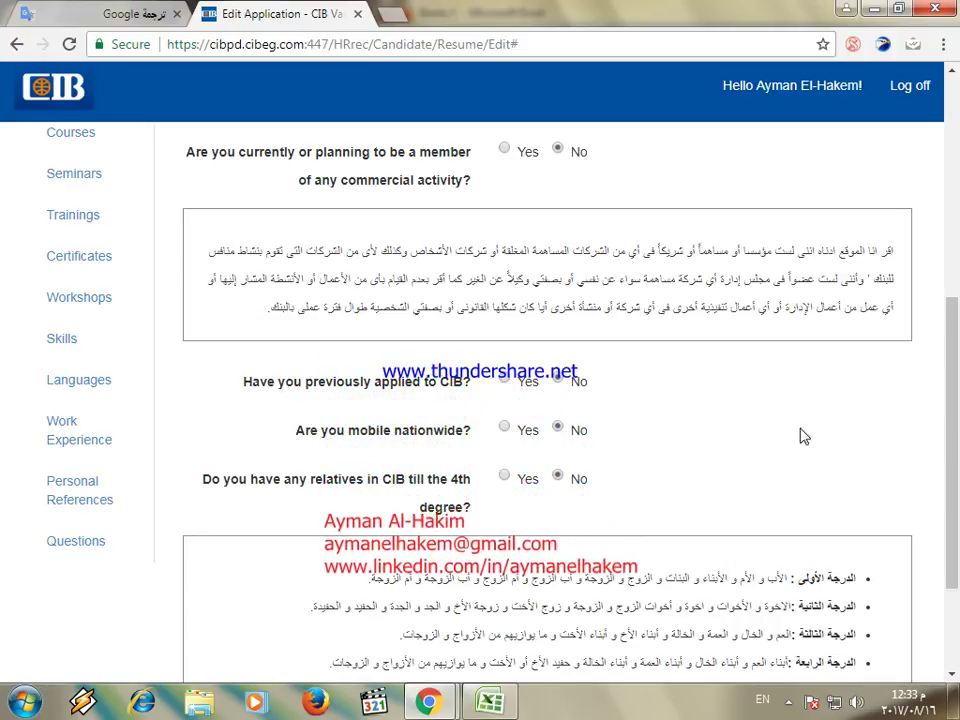
scroll(671, 420, down, 2)
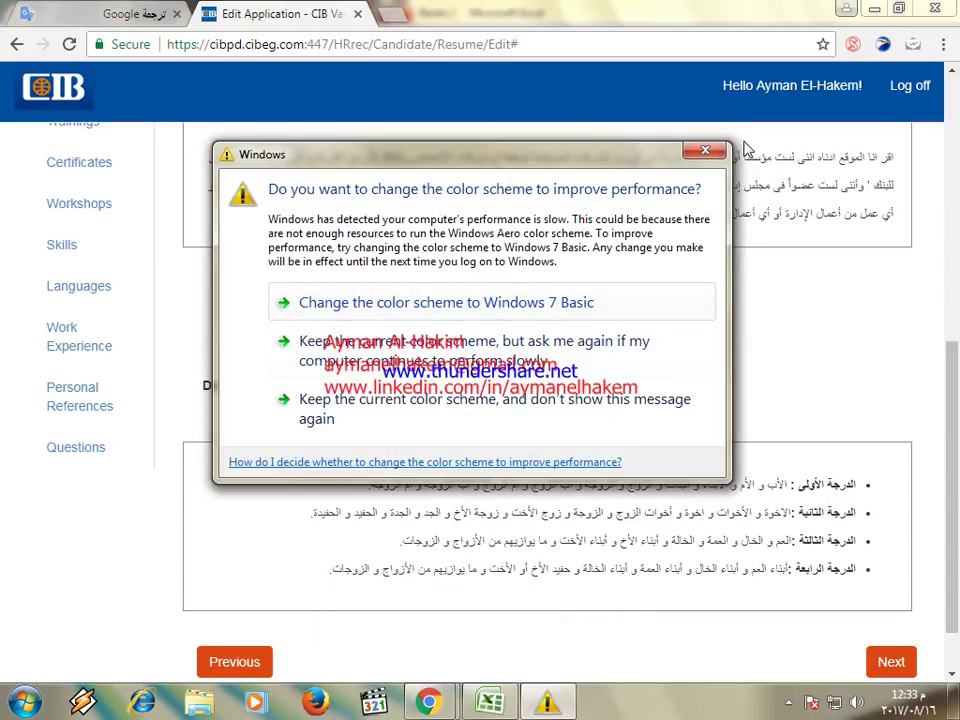
click(718, 149)
scroll(712, 334, down, 1)
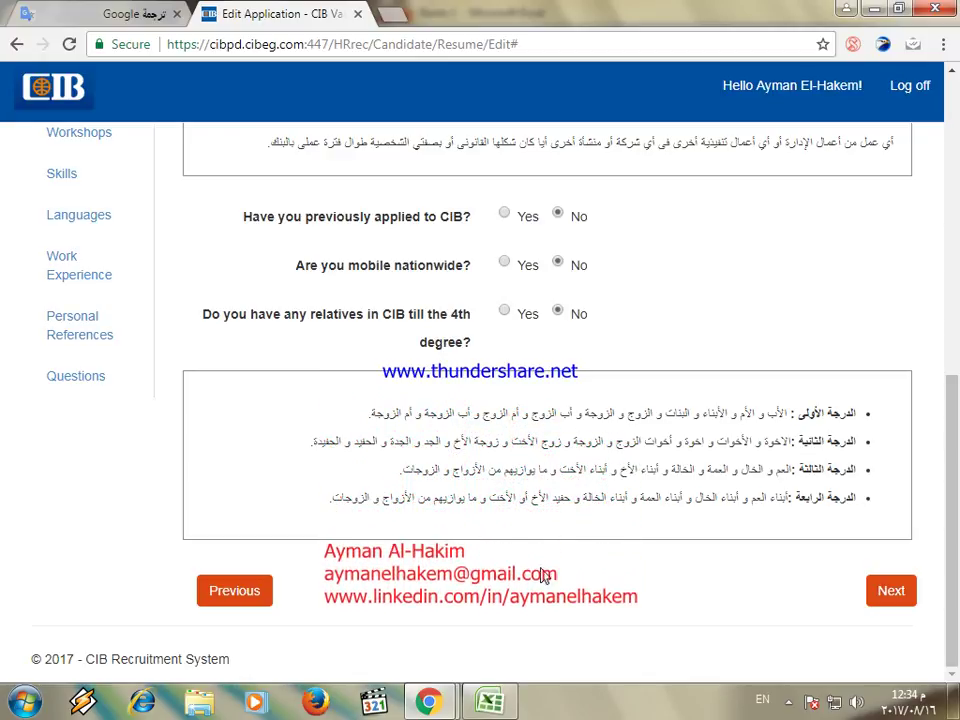
Step: Answer Yes to having relatives in CIB to view the relatives table, and set the answer back to No
click(506, 312)
scroll(578, 411, down, 2)
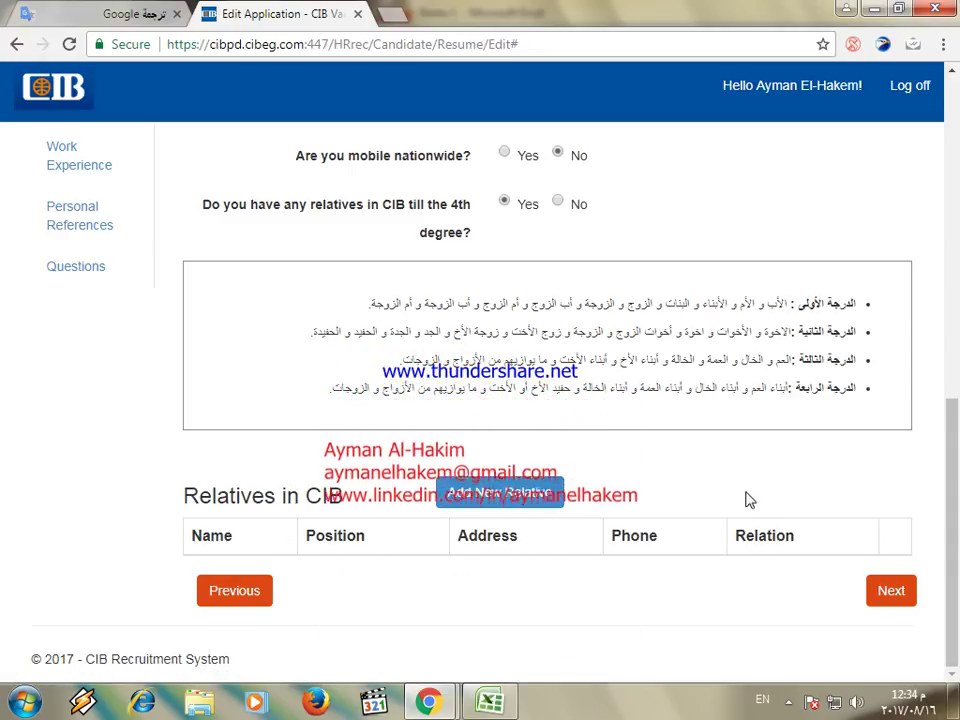
scroll(631, 465, up, 1)
click(559, 299)
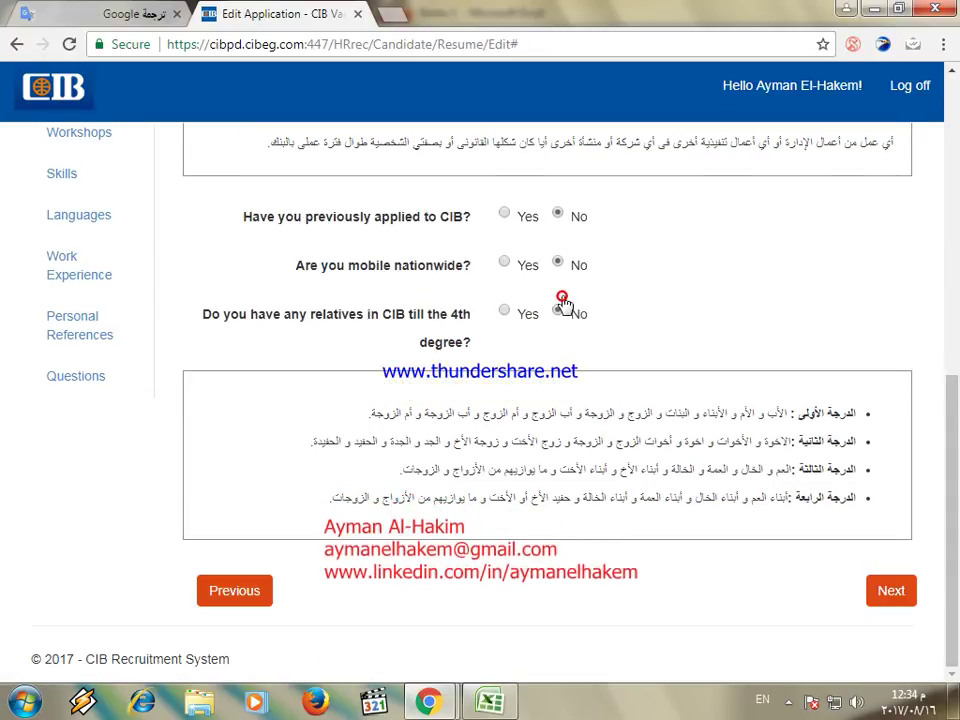